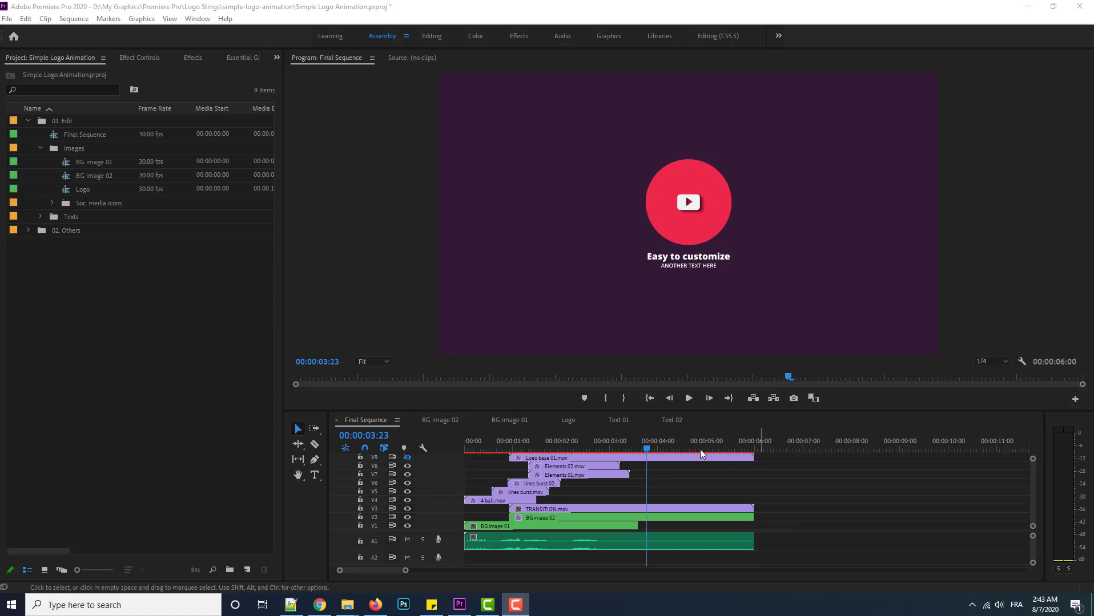
Preview the logo sting from the start, then return to the logo frame at 00:00:02:09.
{"action": "left_click_drag", "start_coordinate": [650, 448], "coordinate": [454, 449]}
{"action": "left_click", "coordinate": [684, 401]}
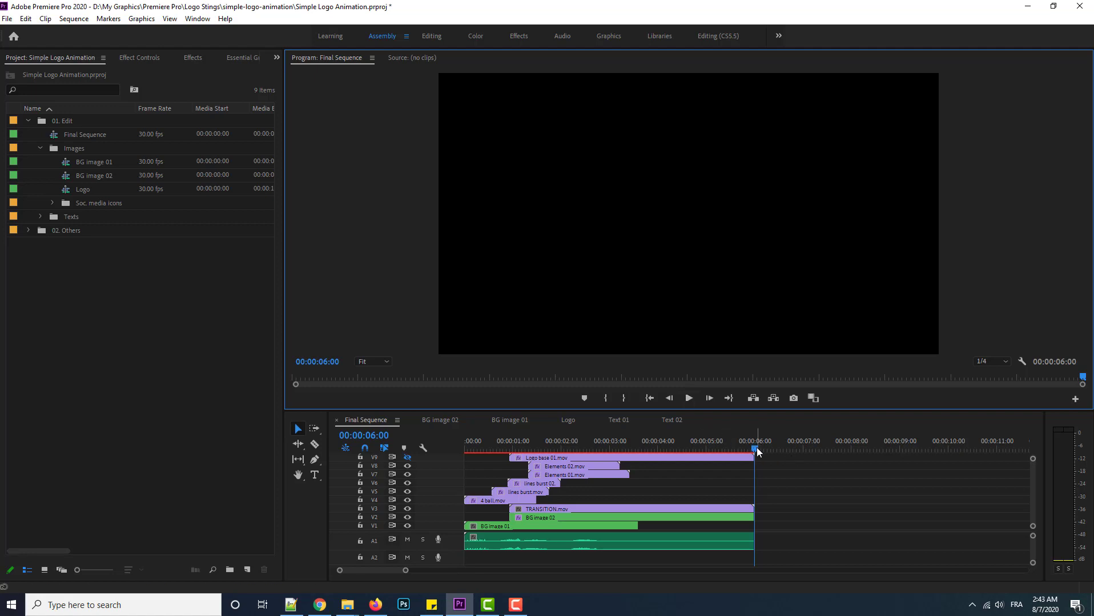
{"action": "left_click_drag", "start_coordinate": [757, 449], "coordinate": [579, 457]}
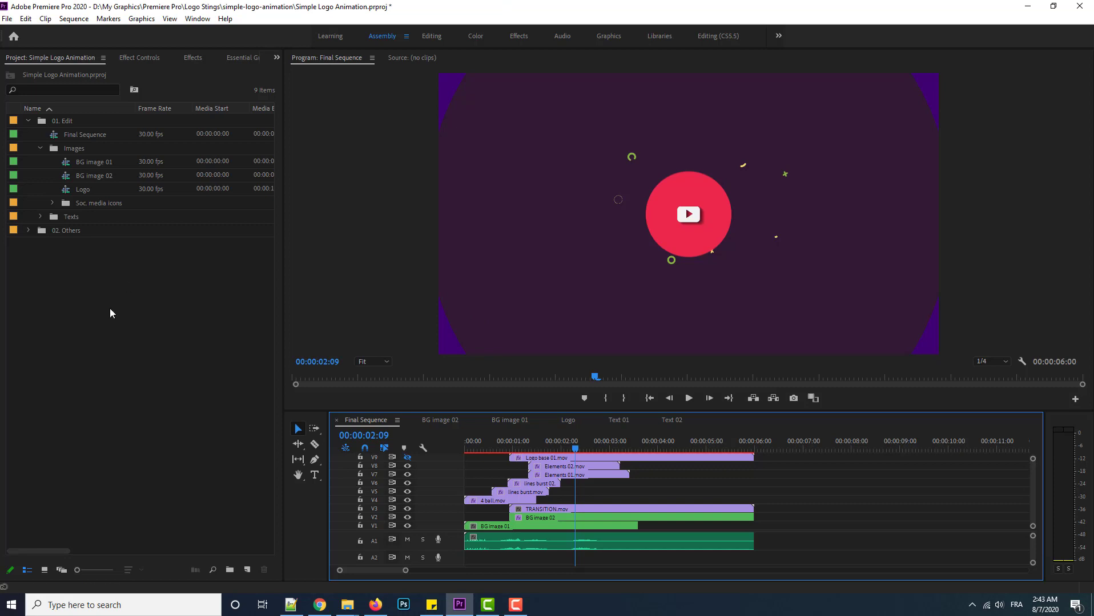
{"action": "left_click", "coordinate": [210, 273]}
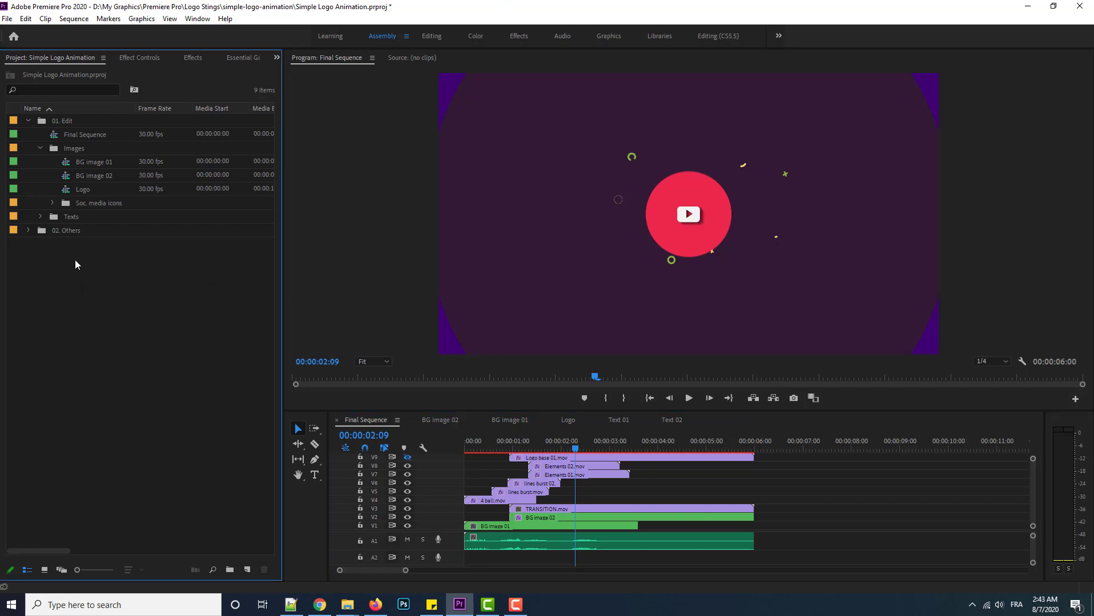
Import Beach - 3998.mp4 from the Stock Footage folder into the project.
{"action": "mouse_move", "coordinate": [347, 605]}
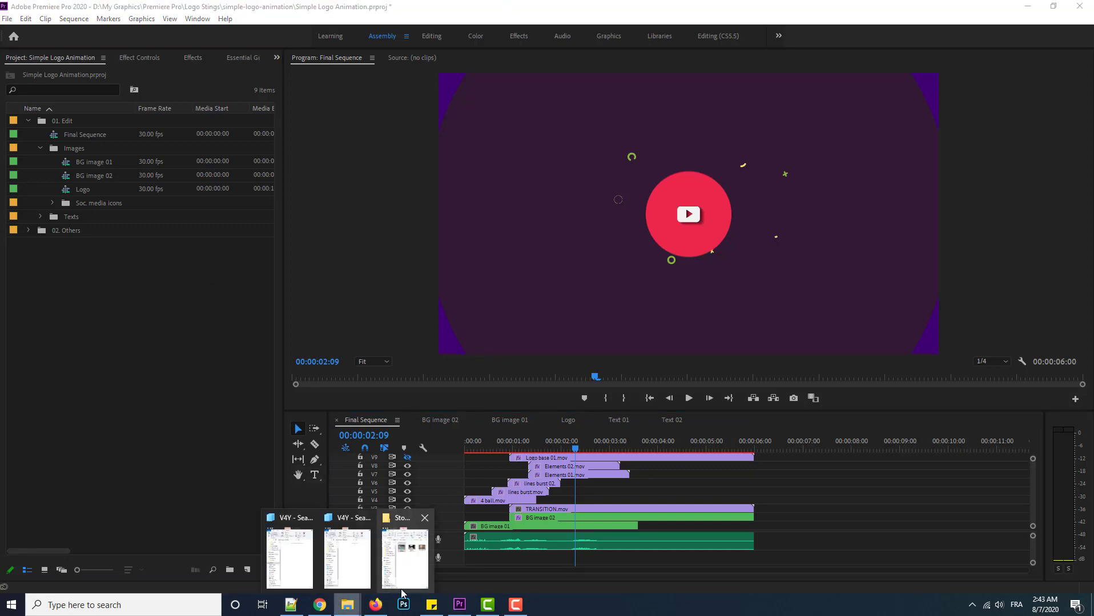
{"action": "left_click", "coordinate": [409, 574]}
{"action": "left_click_drag", "start_coordinate": [740, 248], "coordinate": [40, 335]}
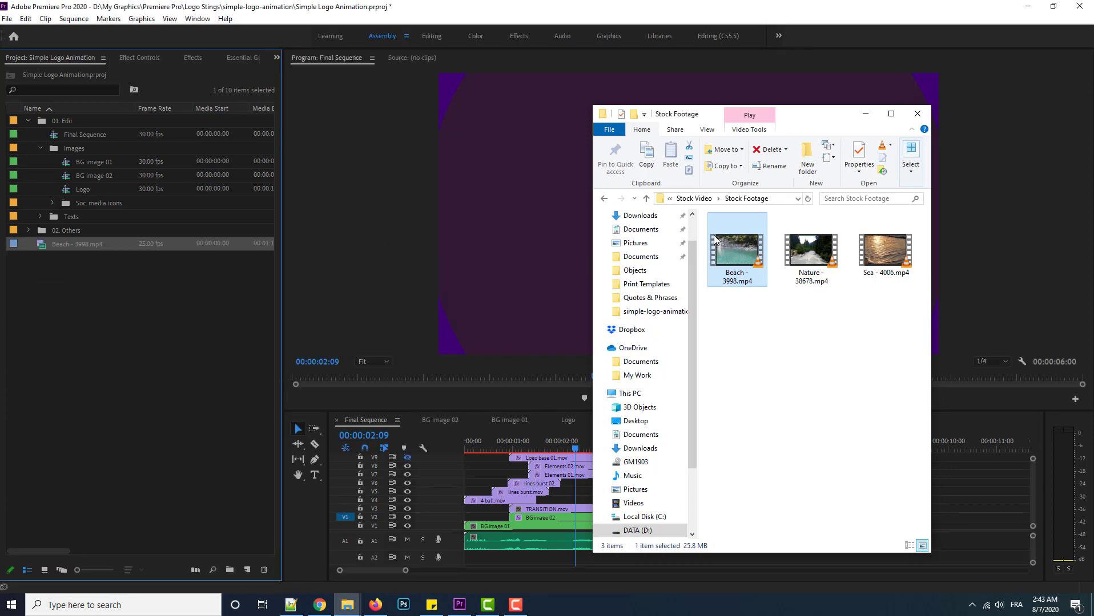
Import My Logo.ai from the Logo Stings/simple-logo-animation folder into the project.
{"action": "left_click", "coordinate": [694, 198]}
{"action": "left_click", "coordinate": [698, 198]}
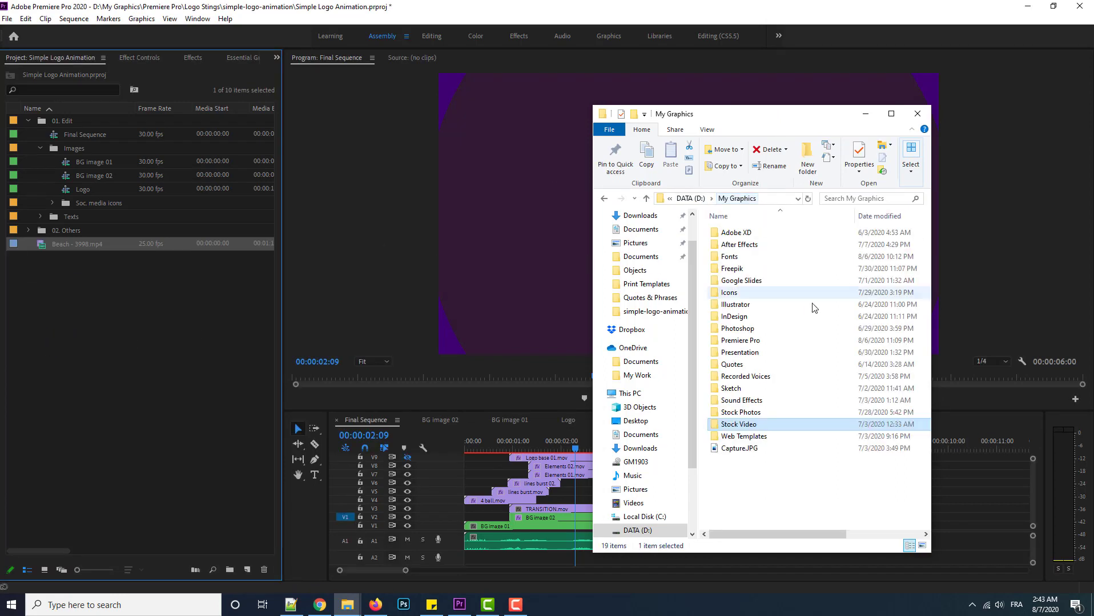
{"action": "double_click", "coordinate": [763, 341]}
{"action": "double_click", "coordinate": [759, 280]}
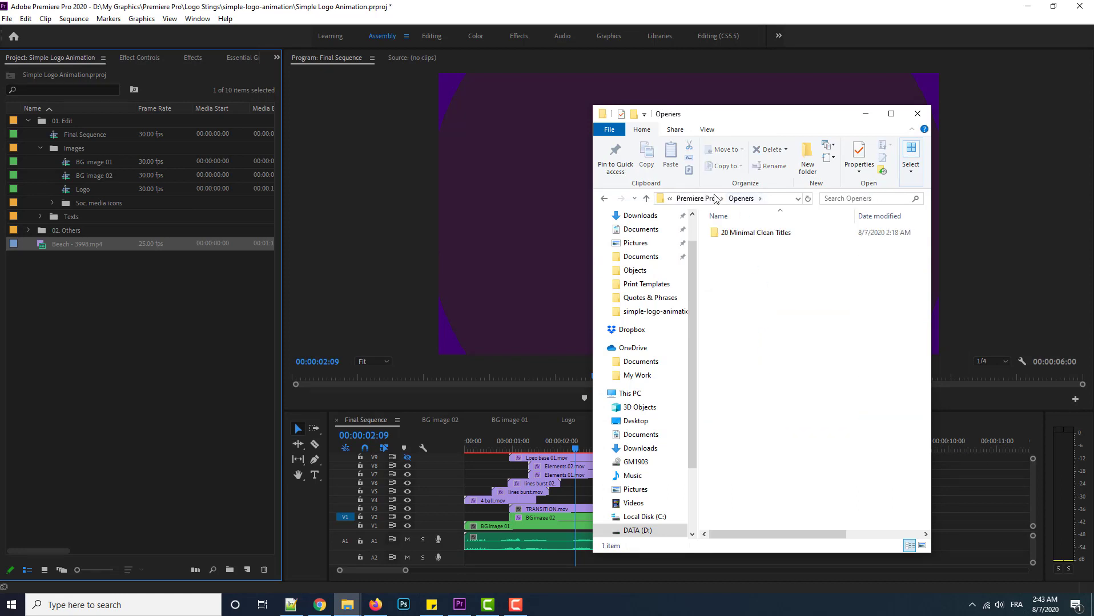
{"action": "left_click", "coordinate": [715, 198]}
{"action": "double_click", "coordinate": [742, 269]}
{"action": "left_click", "coordinate": [750, 282]}
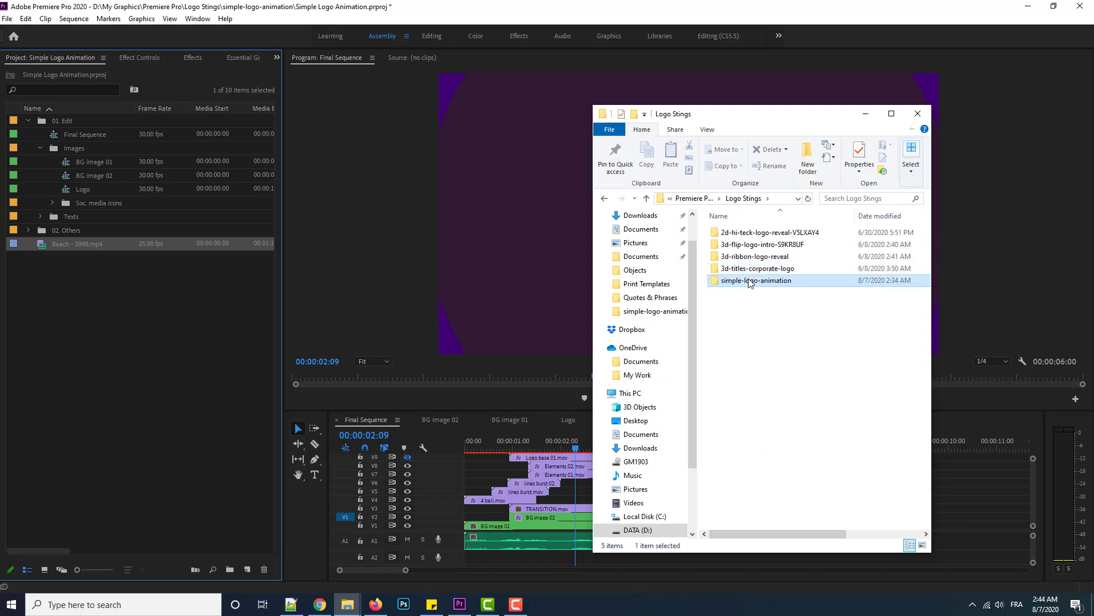
{"action": "double_click", "coordinate": [750, 282]}
{"action": "left_click", "coordinate": [749, 316]}
{"action": "left_click_drag", "start_coordinate": [749, 316], "coordinate": [74, 334]}
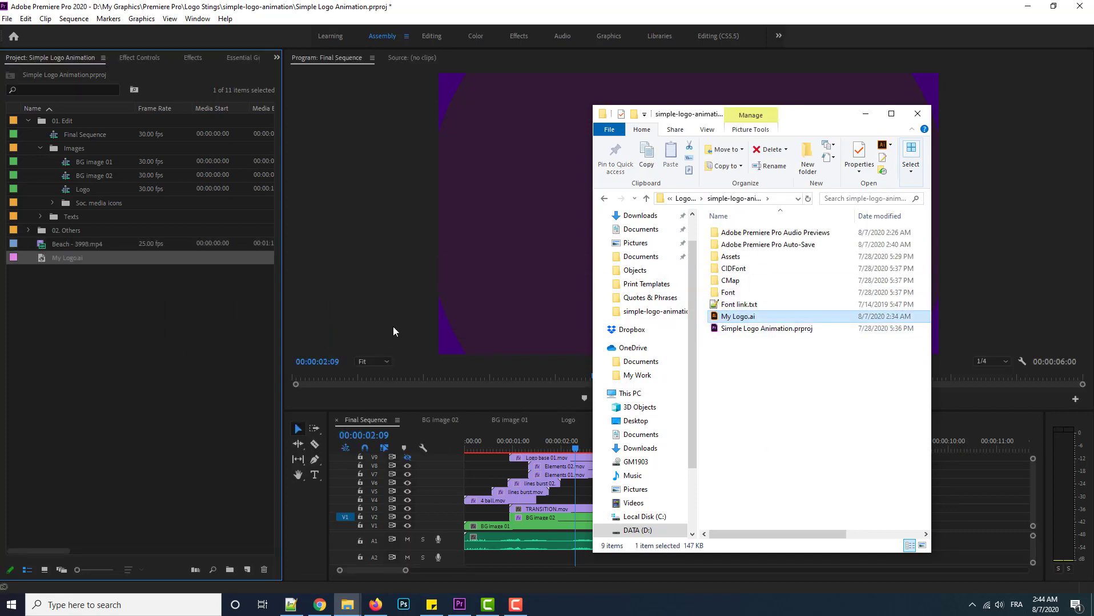
{"action": "left_click", "coordinate": [453, 24]}
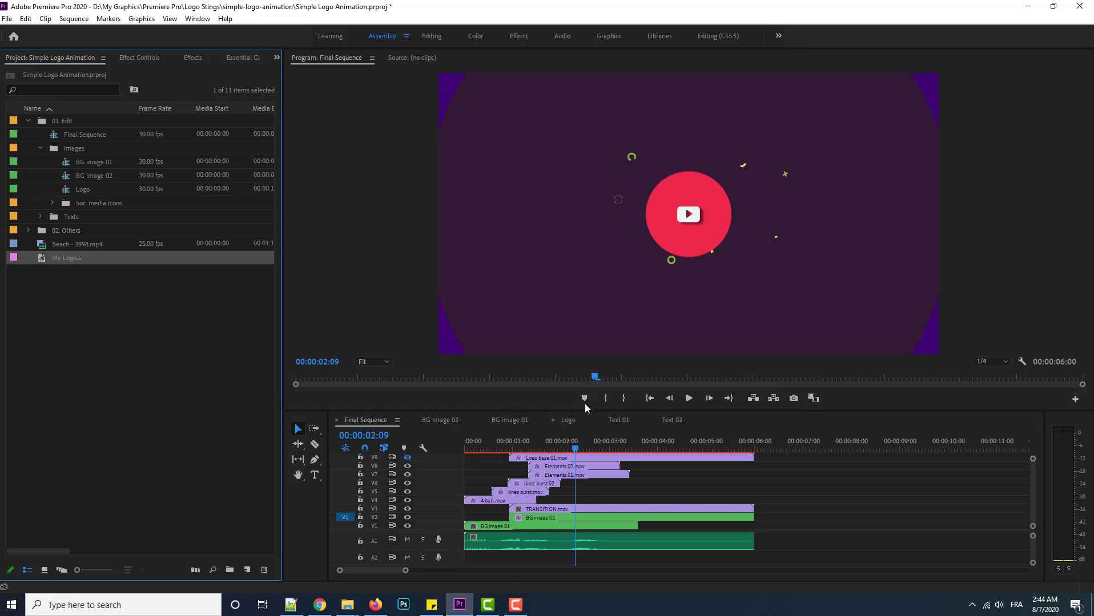
Place My Logo.ai in the Logo sequence and extend it to Youtube.ai's full length.
{"action": "left_click", "coordinate": [574, 420]}
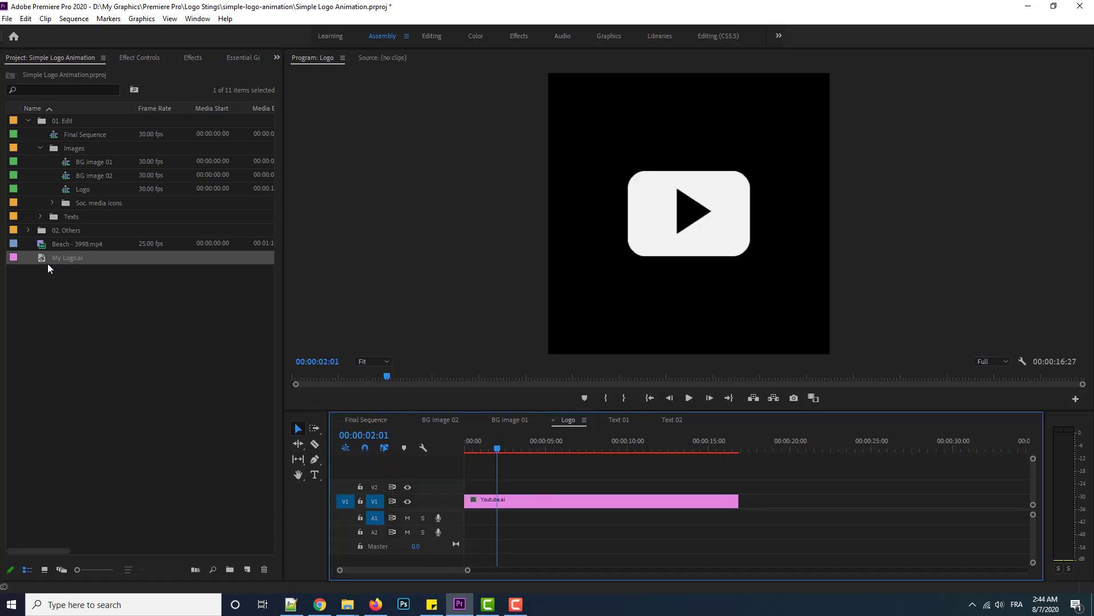
{"action": "left_click_drag", "start_coordinate": [53, 258], "coordinate": [471, 487]}
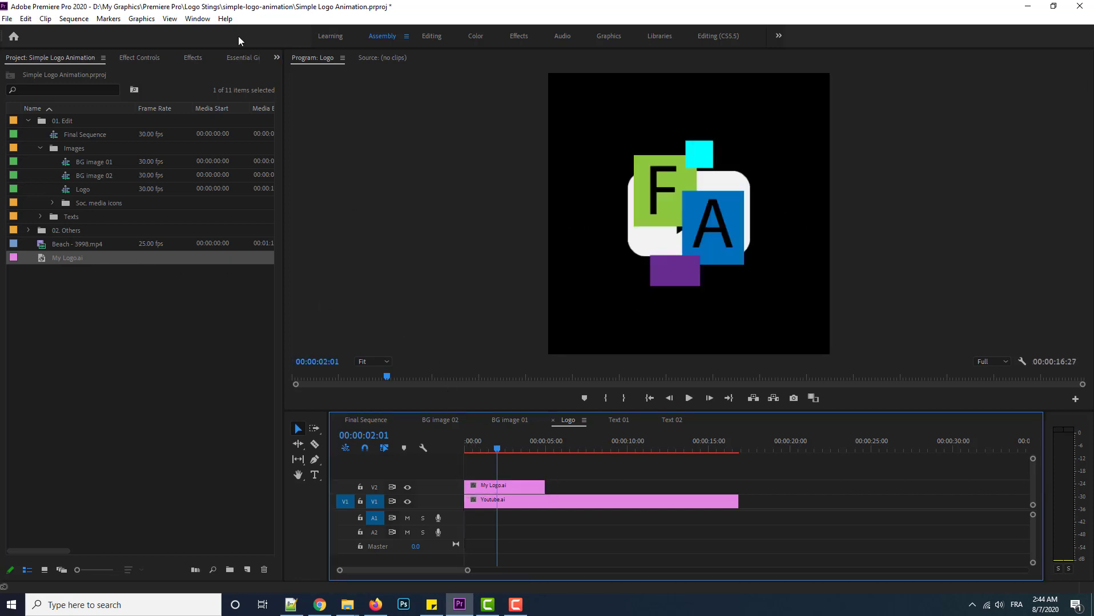
{"action": "left_click", "coordinate": [514, 504]}
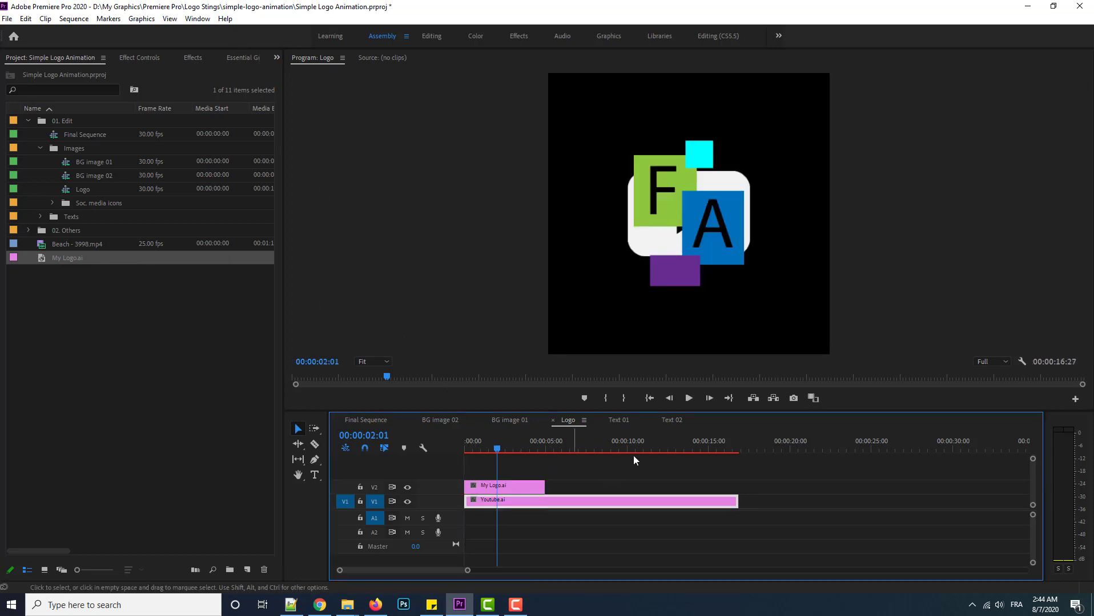
{"action": "key", "text": "Delete"}
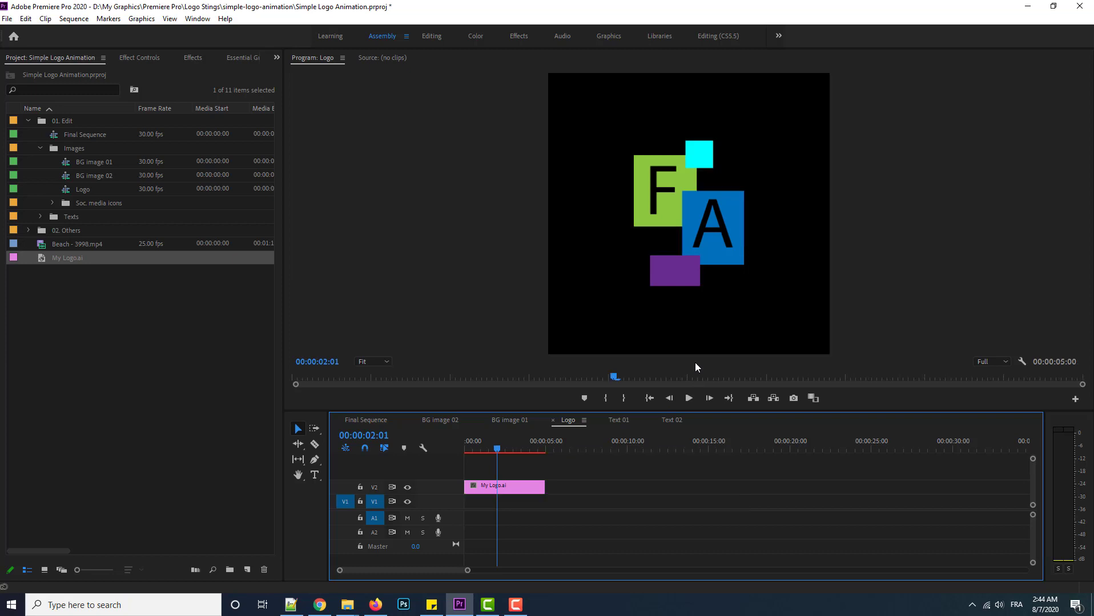
{"action": "left_click_drag", "start_coordinate": [530, 490], "coordinate": [534, 509]}
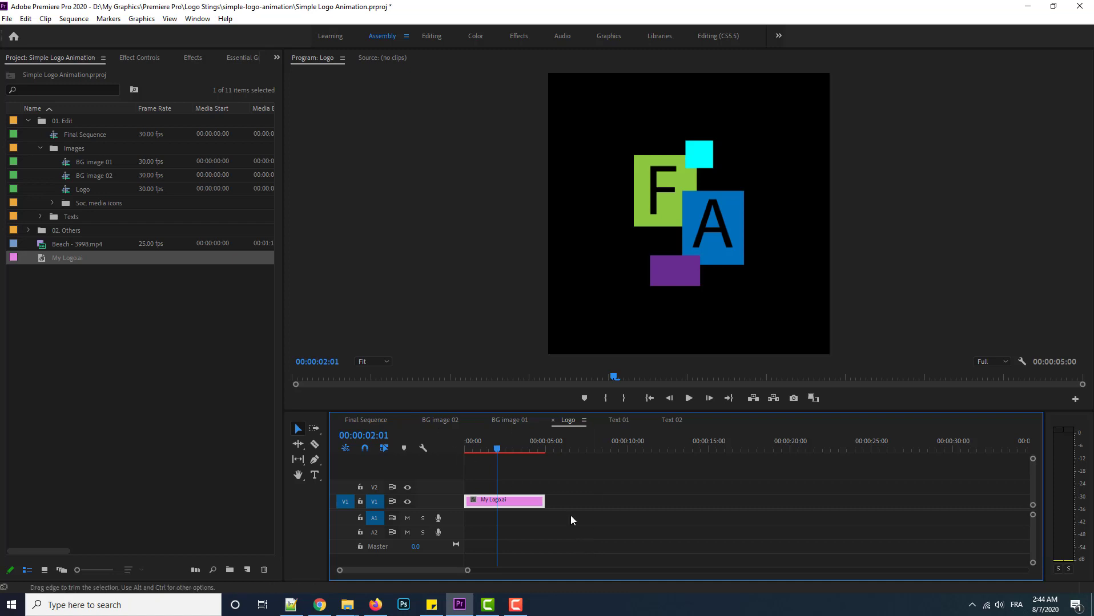
{"action": "left_click_drag", "start_coordinate": [546, 506], "coordinate": [625, 502]}
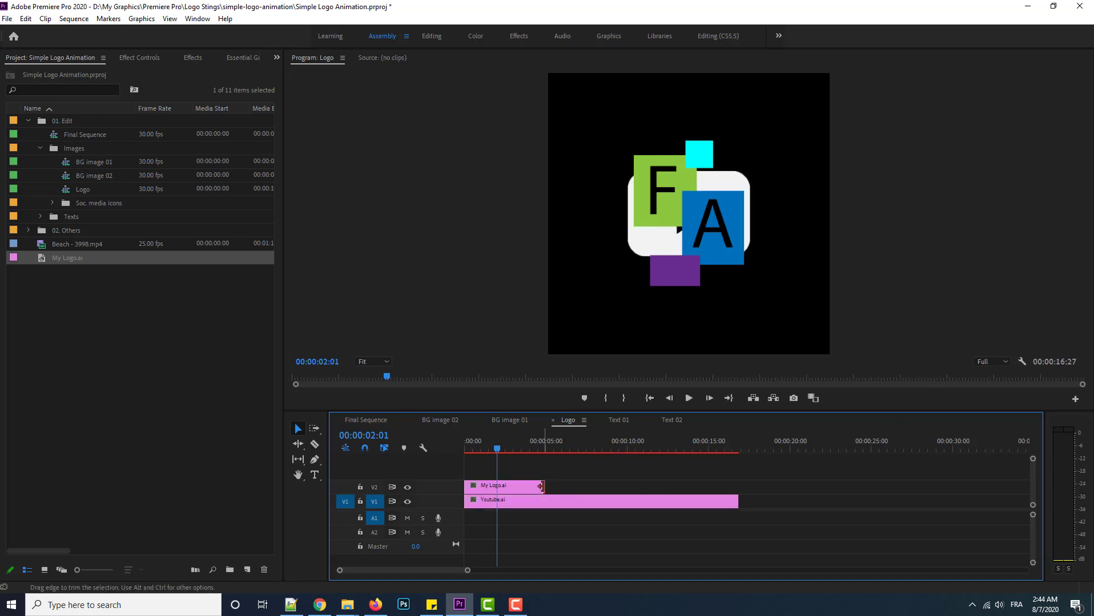
{"action": "left_click_drag", "start_coordinate": [541, 486], "coordinate": [738, 487]}
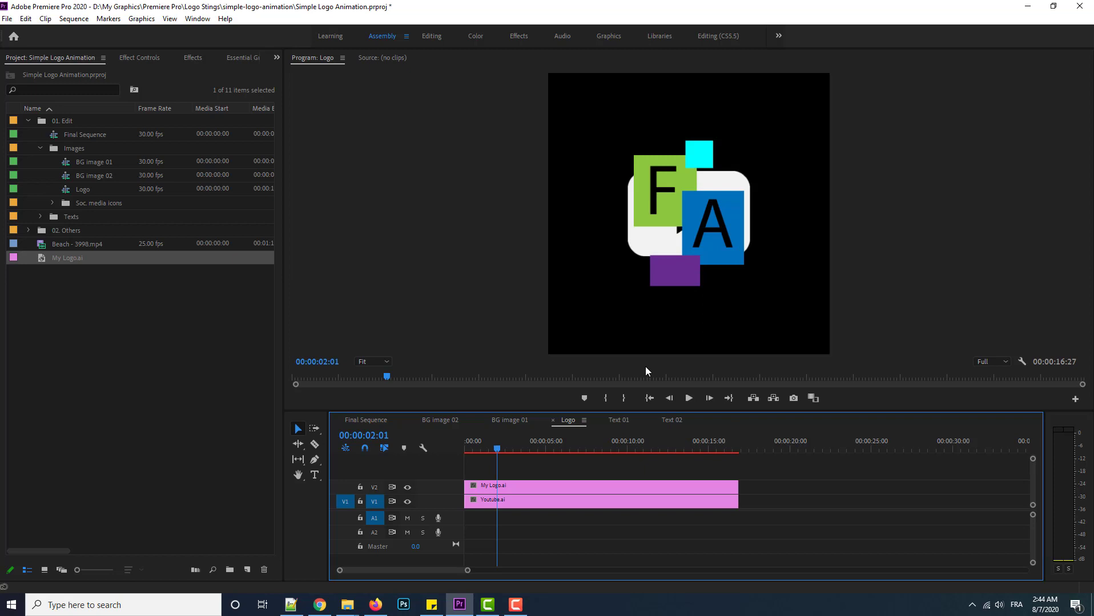
Delete the Youtube.ai clip and move My Logo.ai down to track V1.
{"action": "left_click", "coordinate": [552, 504]}
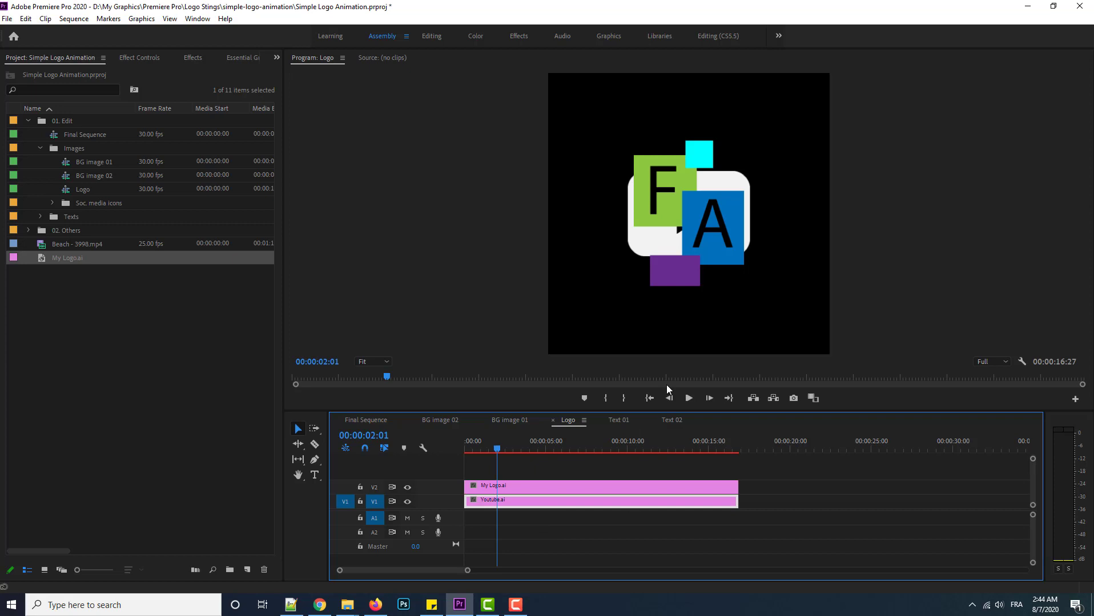
{"action": "left_click", "coordinate": [408, 502]}
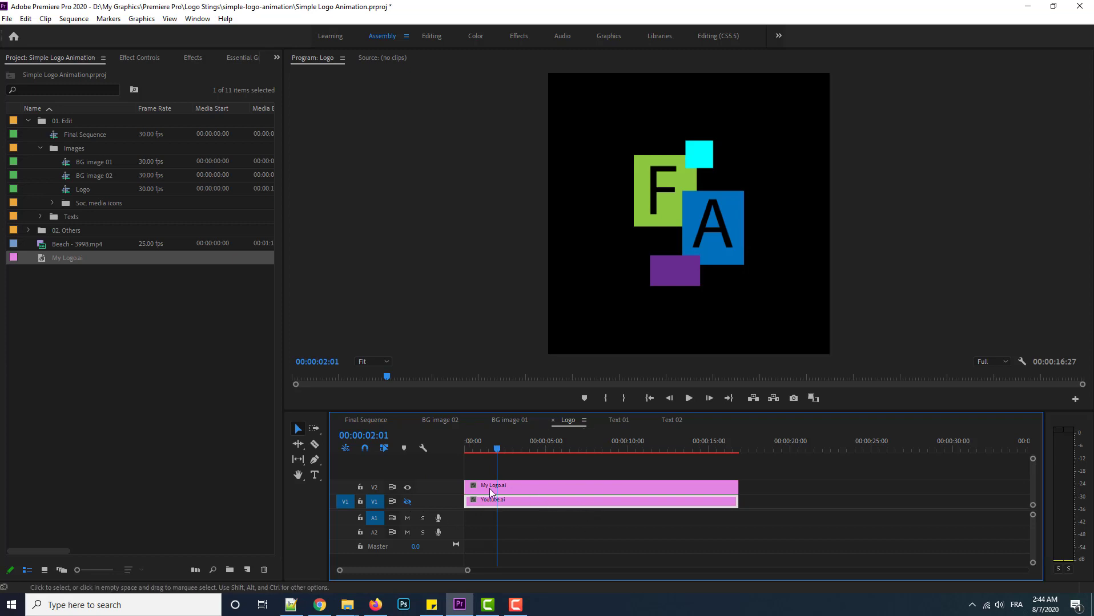
{"action": "left_click", "coordinate": [407, 502]}
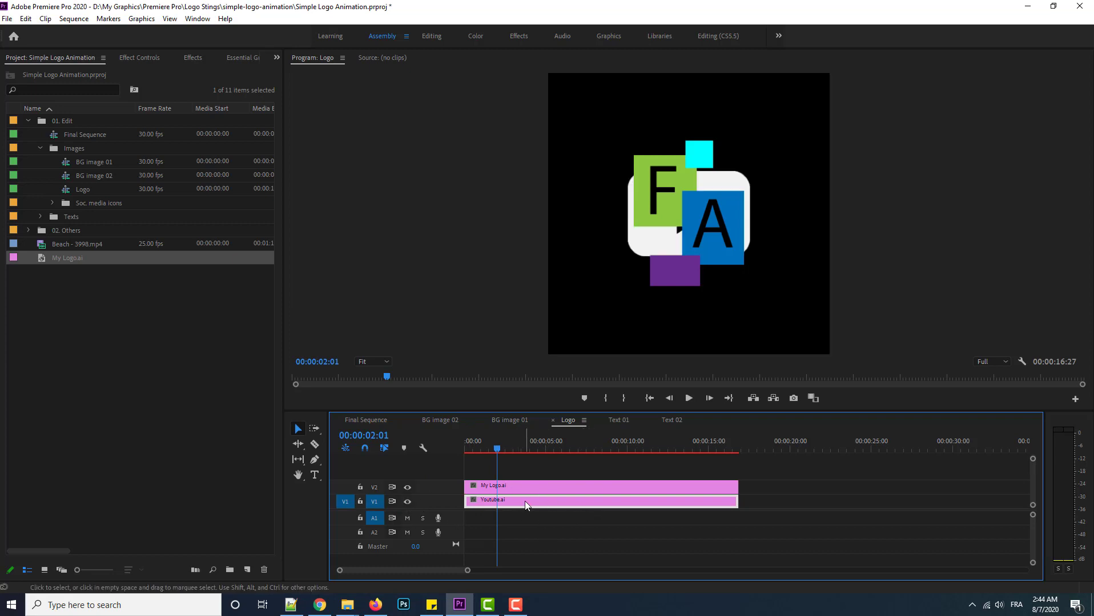
{"action": "key", "text": "Delete"}
{"action": "left_click_drag", "start_coordinate": [543, 489], "coordinate": [550, 503]}
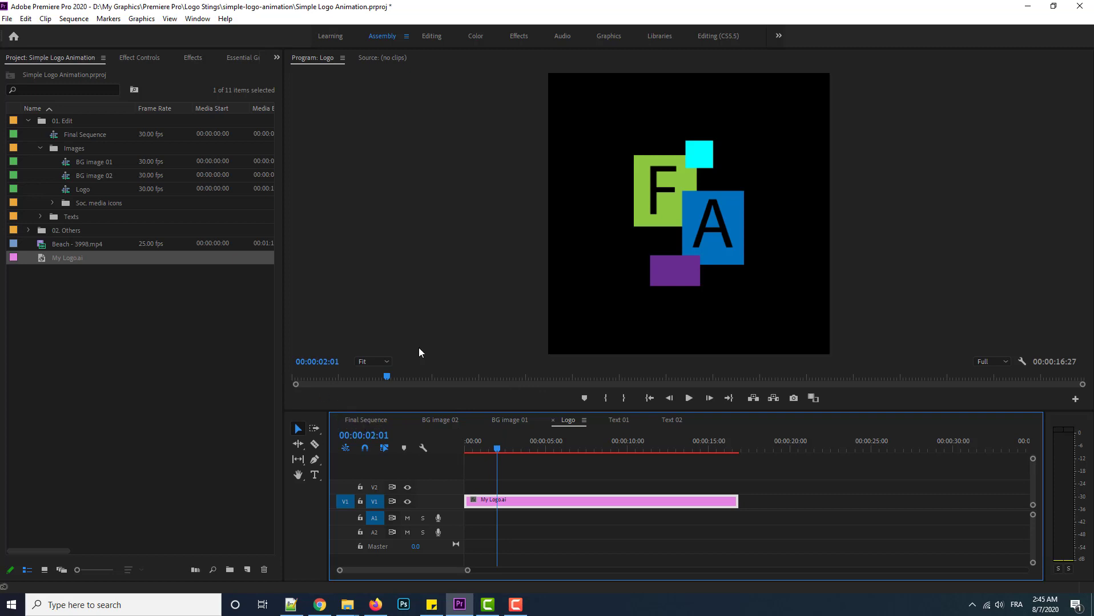
{"action": "left_click", "coordinate": [369, 422]}
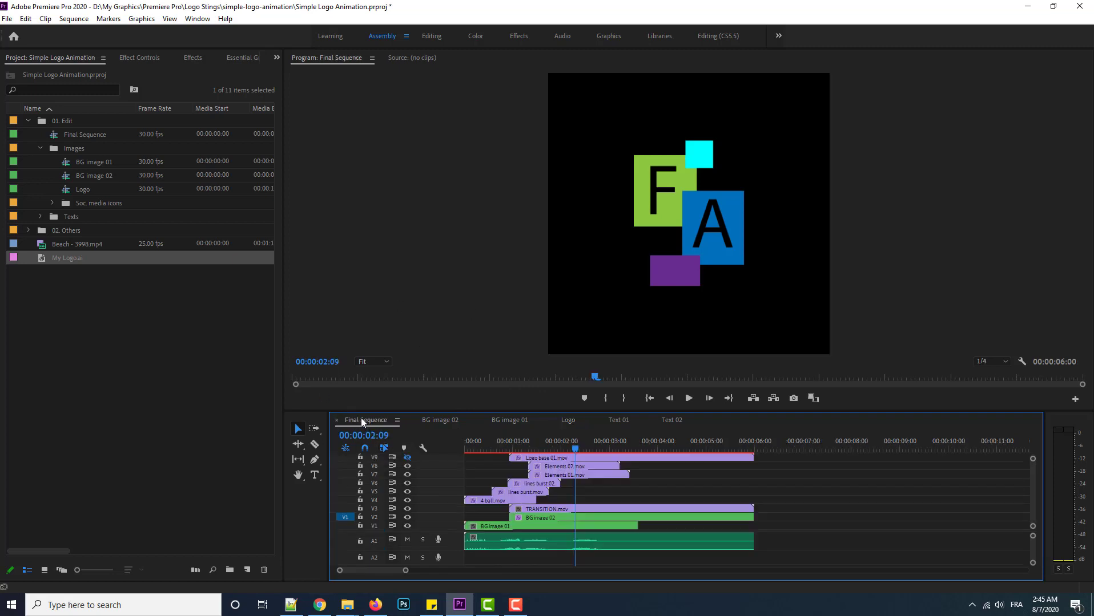
{"action": "left_click_drag", "start_coordinate": [576, 452], "coordinate": [499, 453]}
{"action": "left_click", "coordinate": [689, 399]}
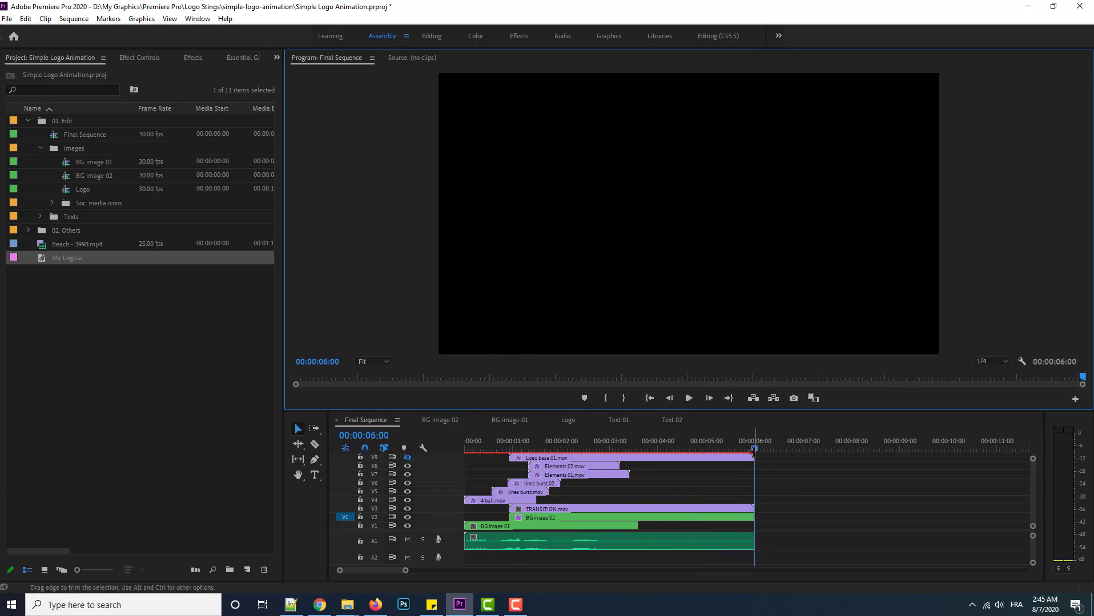
{"action": "left_click_drag", "start_coordinate": [755, 447], "coordinate": [624, 447]}
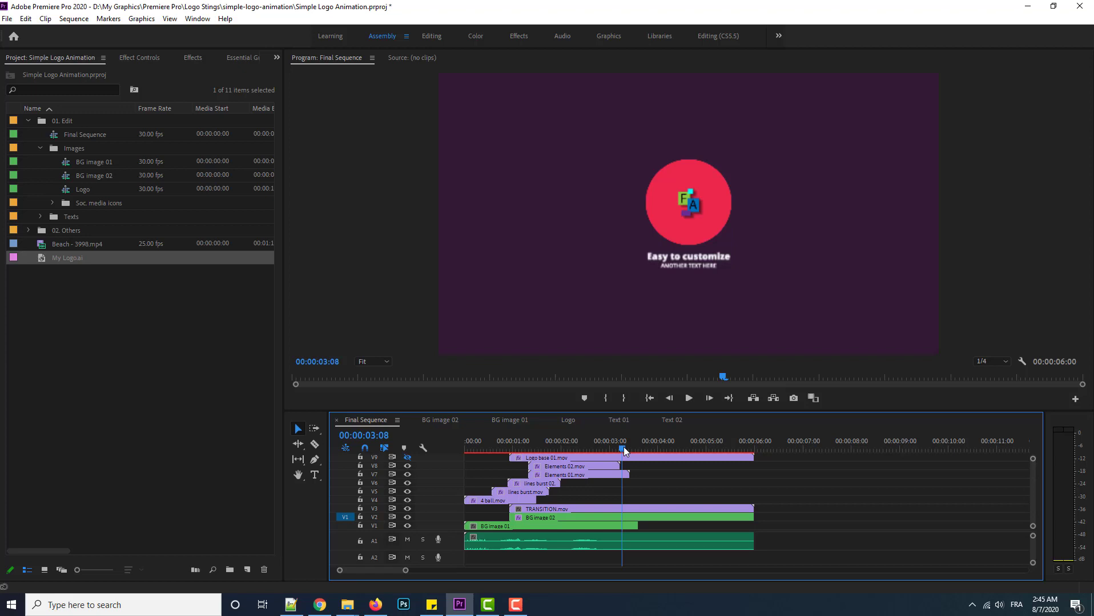
{"action": "left_click_drag", "start_coordinate": [624, 448], "coordinate": [621, 449]}
{"action": "mouse_move", "coordinate": [613, 445]}
{"action": "left_mouse_down"}
{"action": "mouse_move", "coordinate": [562, 447]}
{"action": "mouse_move", "coordinate": [600, 441]}
{"action": "left_mouse_up"}
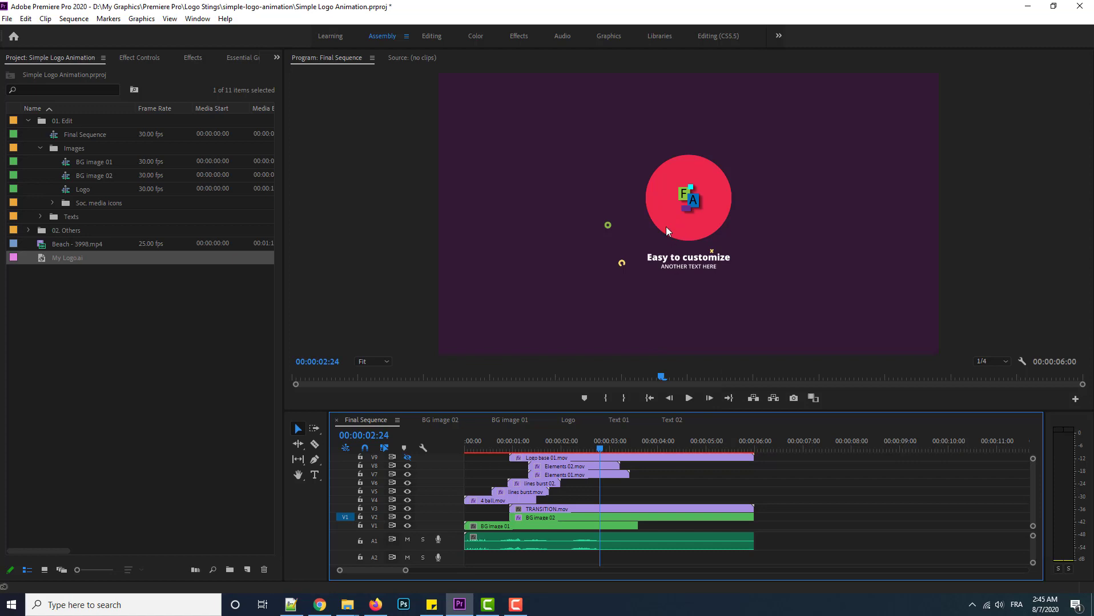
{"action": "left_click", "coordinate": [624, 422]}
Replace the Text 01 'Easy to customize' title with the creator's name and save.
{"action": "left_click", "coordinate": [675, 419]}
{"action": "left_click", "coordinate": [619, 421]}
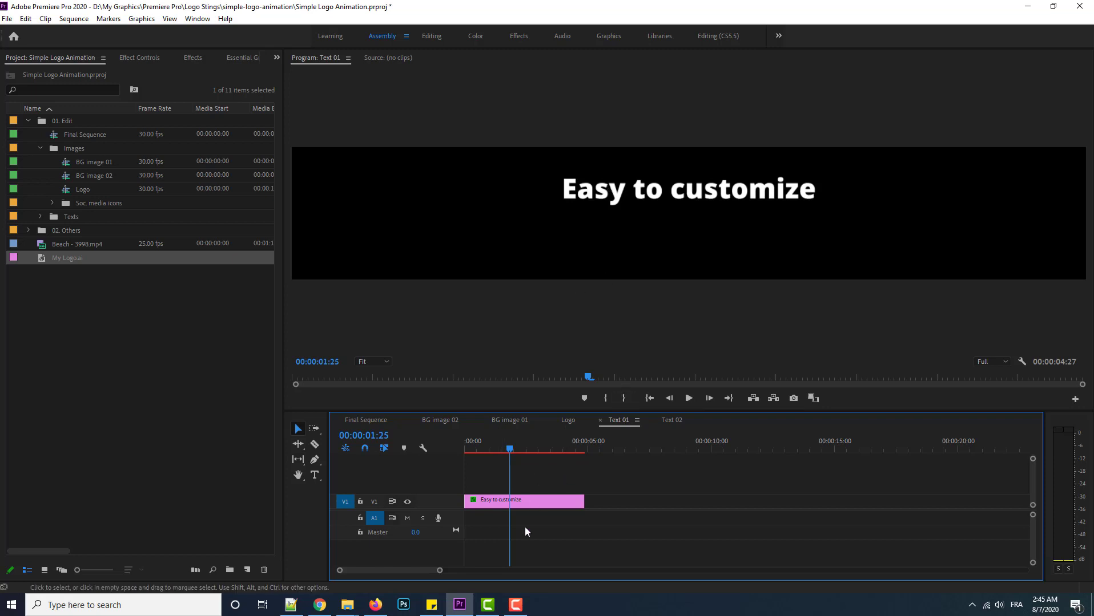
{"action": "left_click", "coordinate": [533, 503]}
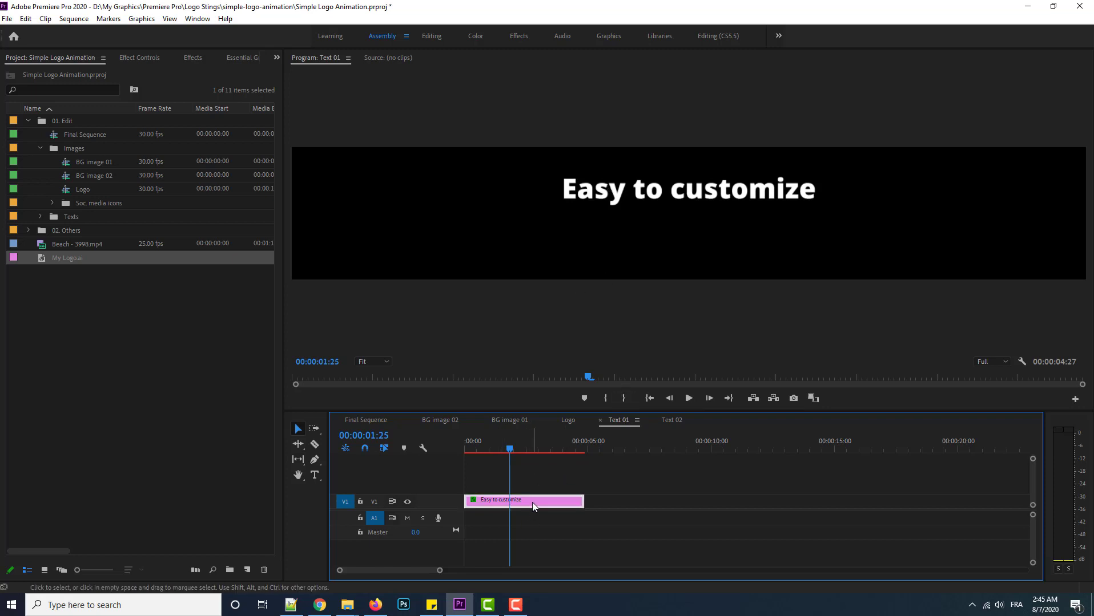
{"action": "double_click", "coordinate": [626, 189]}
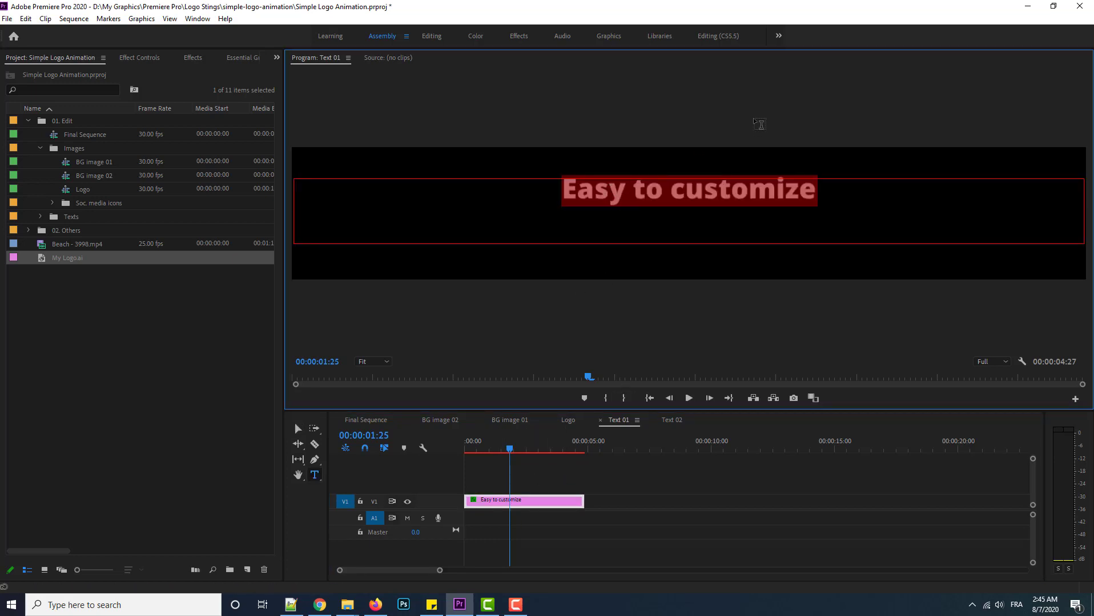
{"action": "type", "text": "Fayc"}
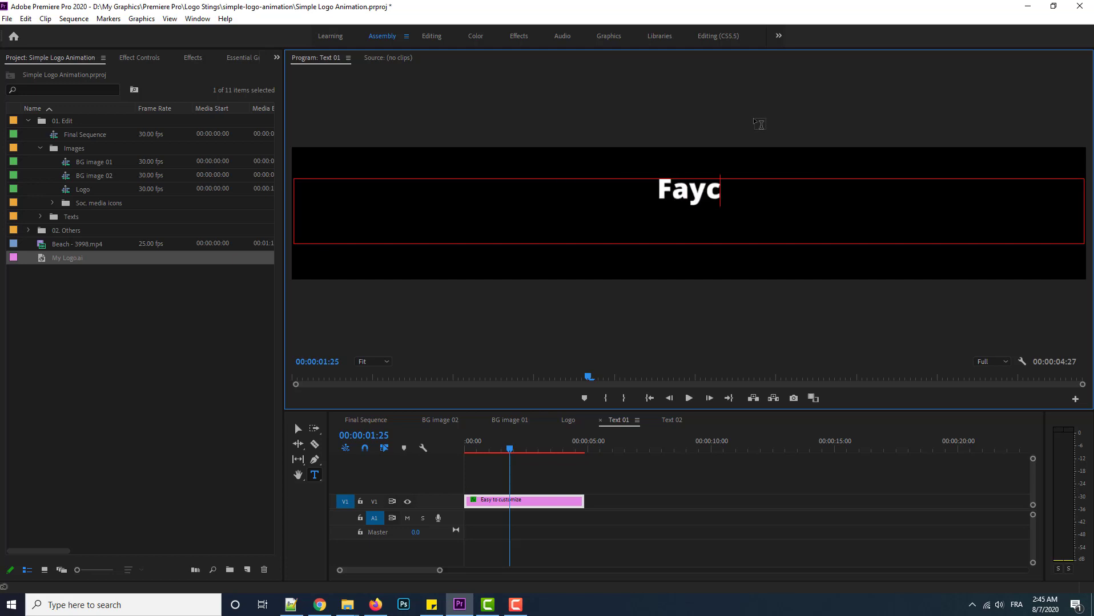
{"action": "type", "text": "al AZIB"}
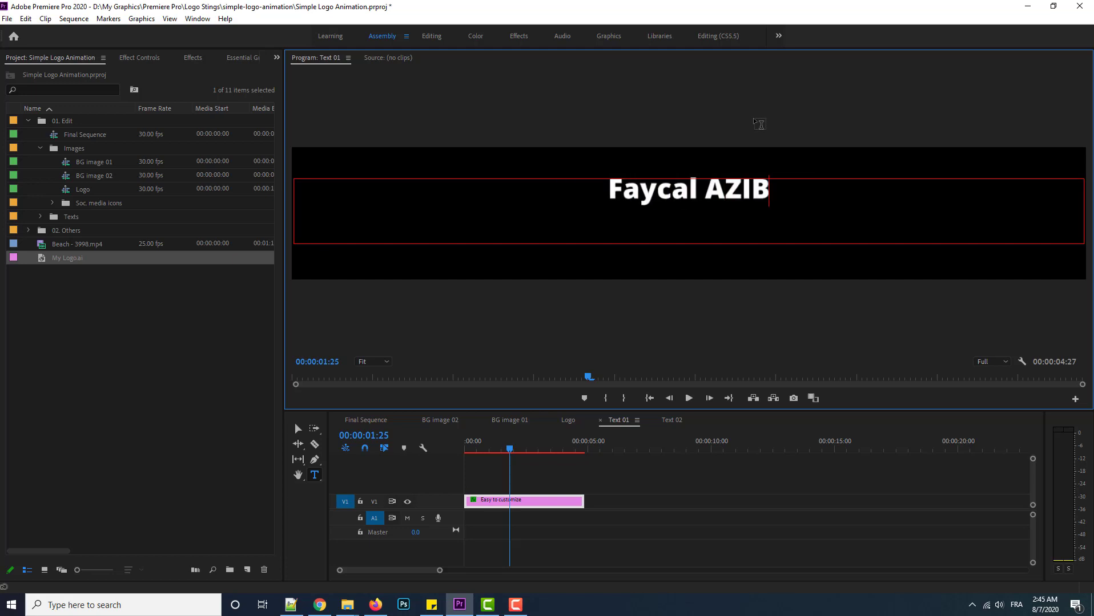
{"action": "key", "text": "ctrl+s"}
Change the Text 02 'ANOTHER TEXT HERE' title to 'Dev / Design / I.M'.
{"action": "left_click", "coordinate": [669, 421]}
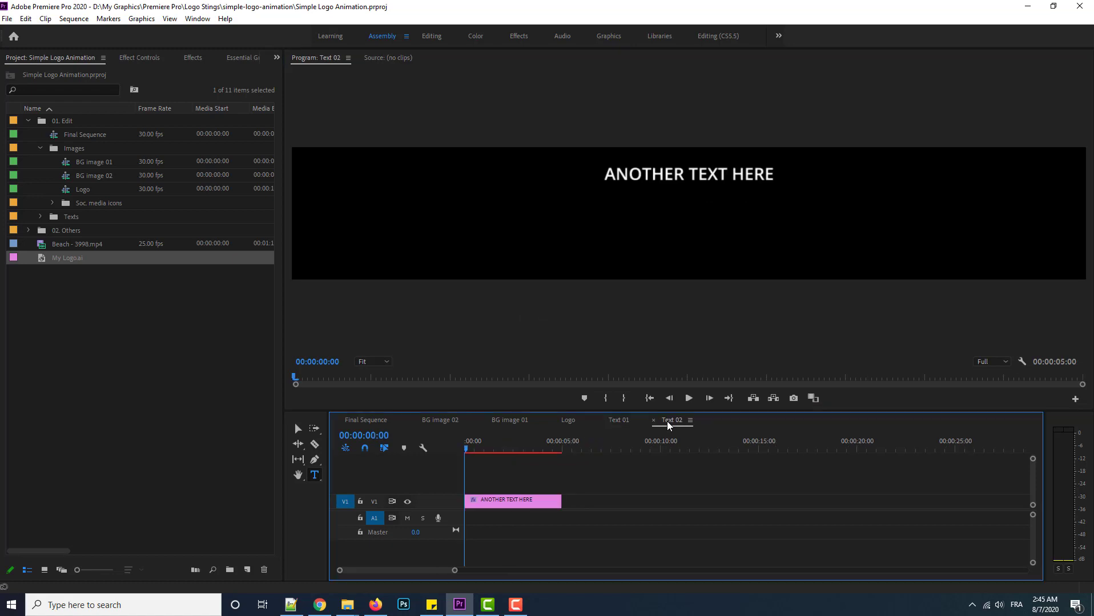
{"action": "left_click", "coordinate": [541, 502]}
{"action": "left_click", "coordinate": [684, 171]}
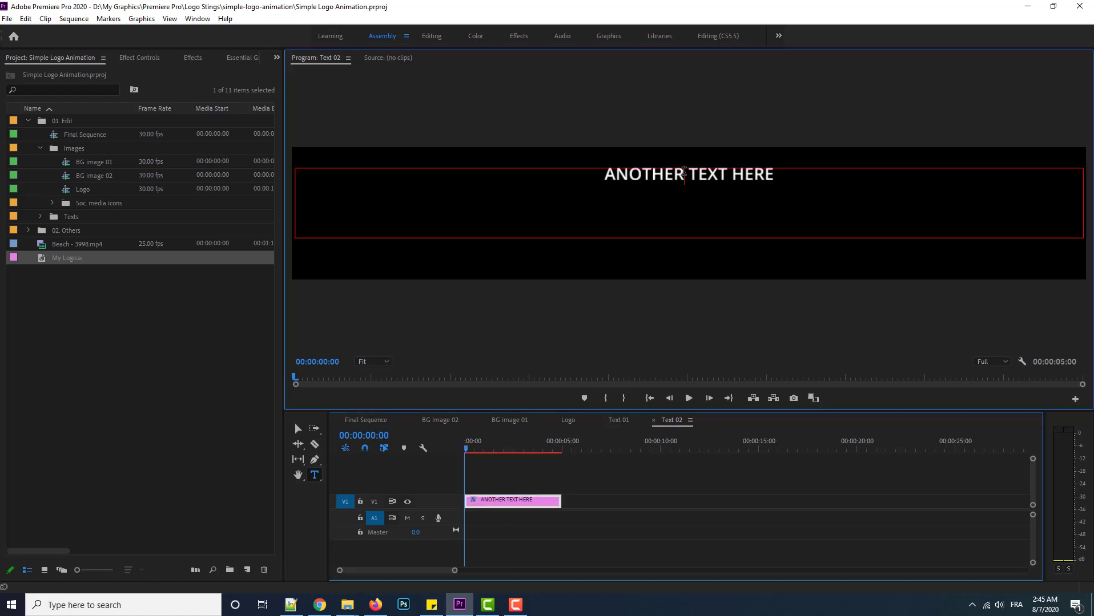
{"action": "key", "text": "ctrl+a"}
{"action": "type", "text": "De"}
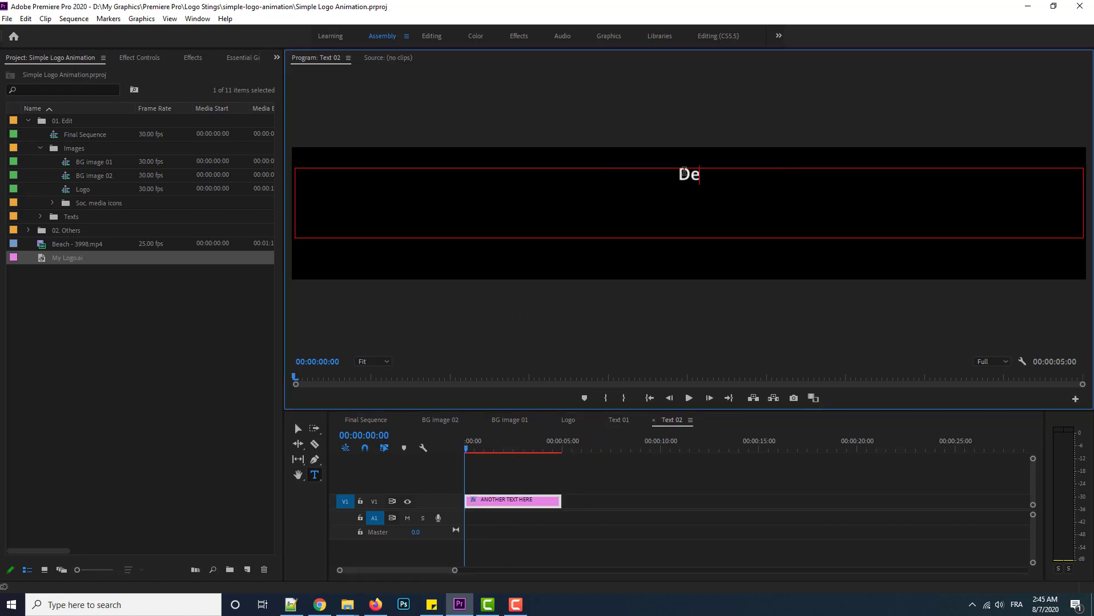
{"action": "type", "text": "v / Design ."}
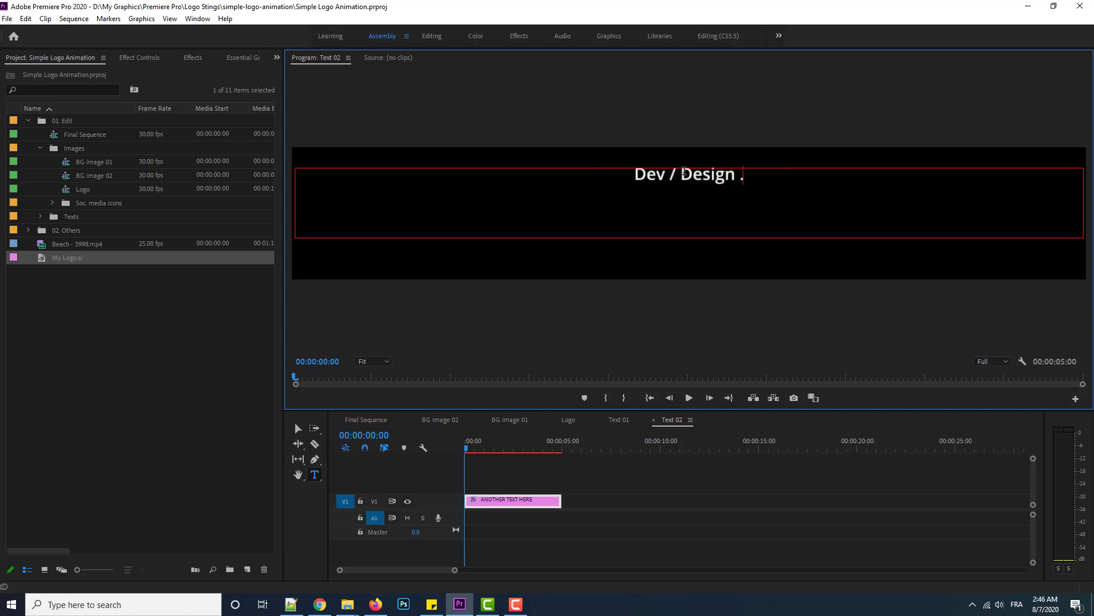
{"action": "key", "text": "BackSpace"}
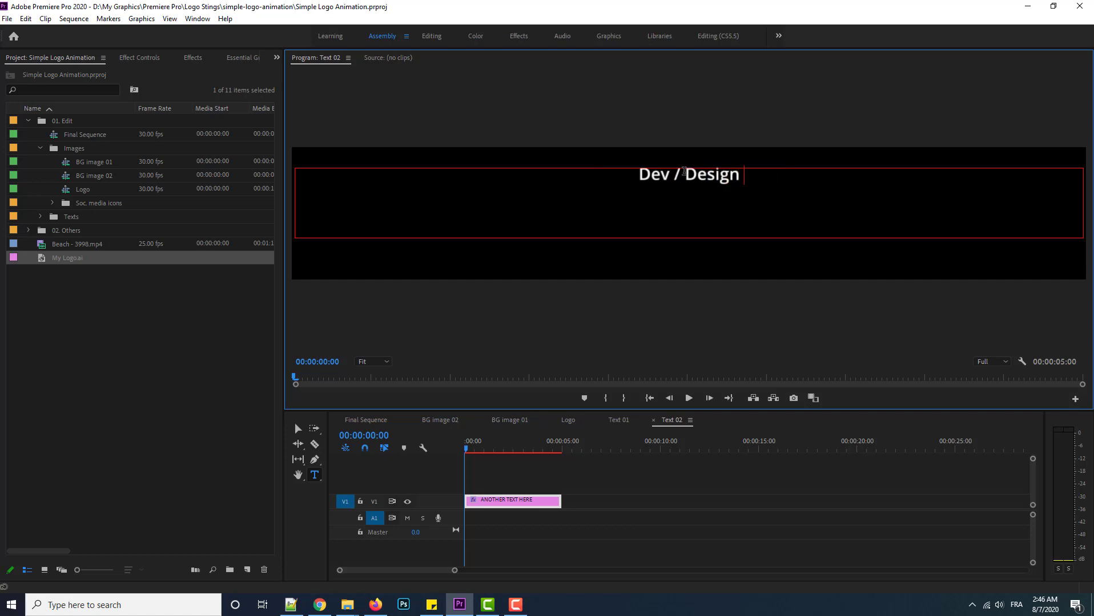
{"action": "type", "text": "/ I.M"}
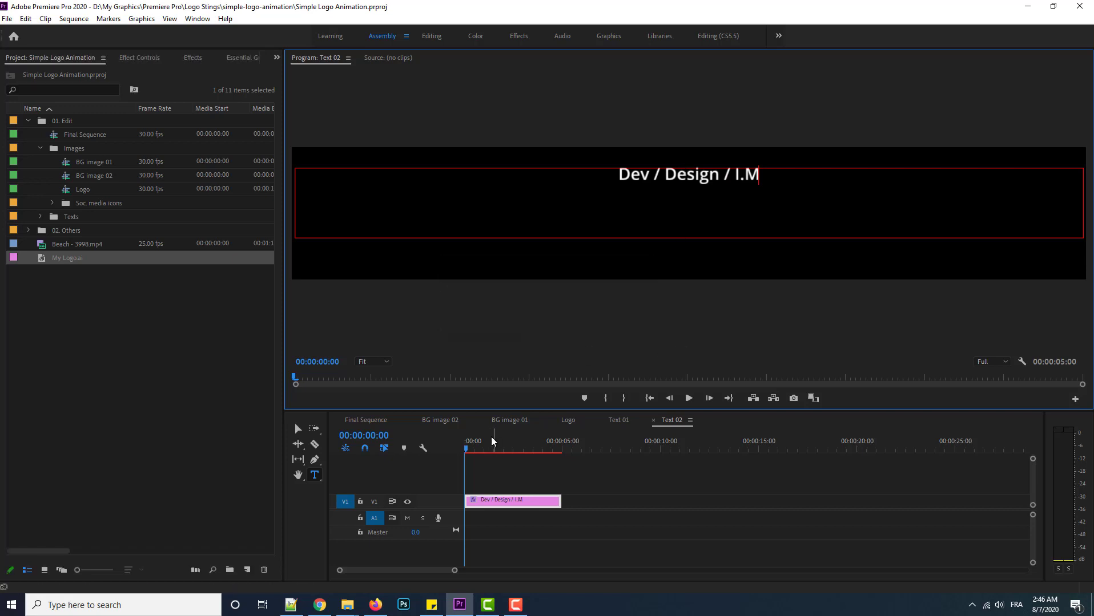
{"action": "left_click", "coordinate": [376, 420]}
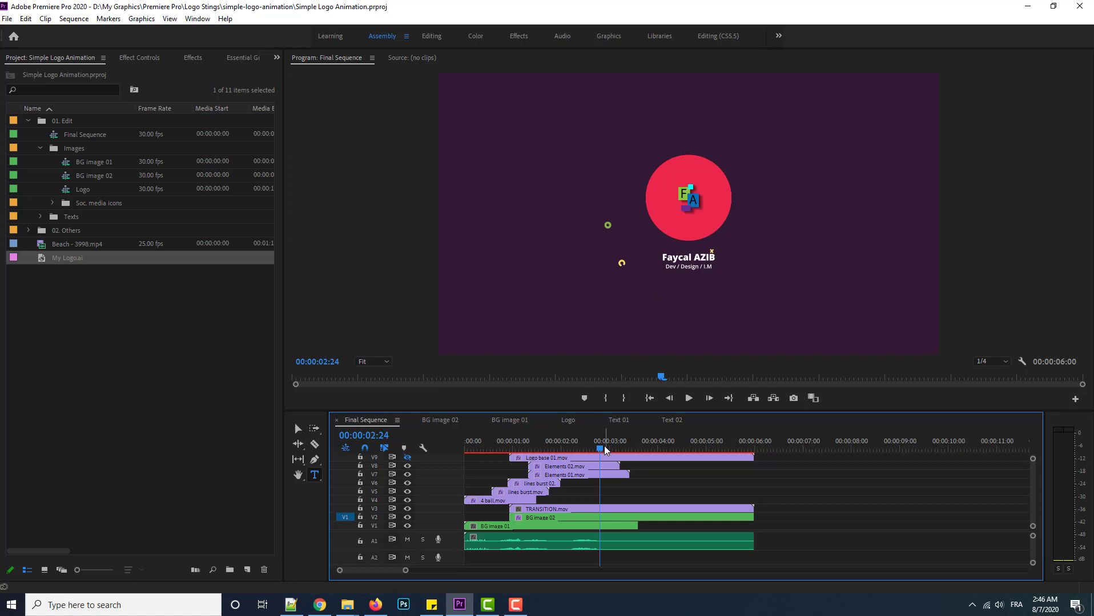
Scrub the Final Sequence preview and expand the Soc. media icons bin to show its icons.
{"action": "left_click_drag", "start_coordinate": [601, 449], "coordinate": [638, 463]}
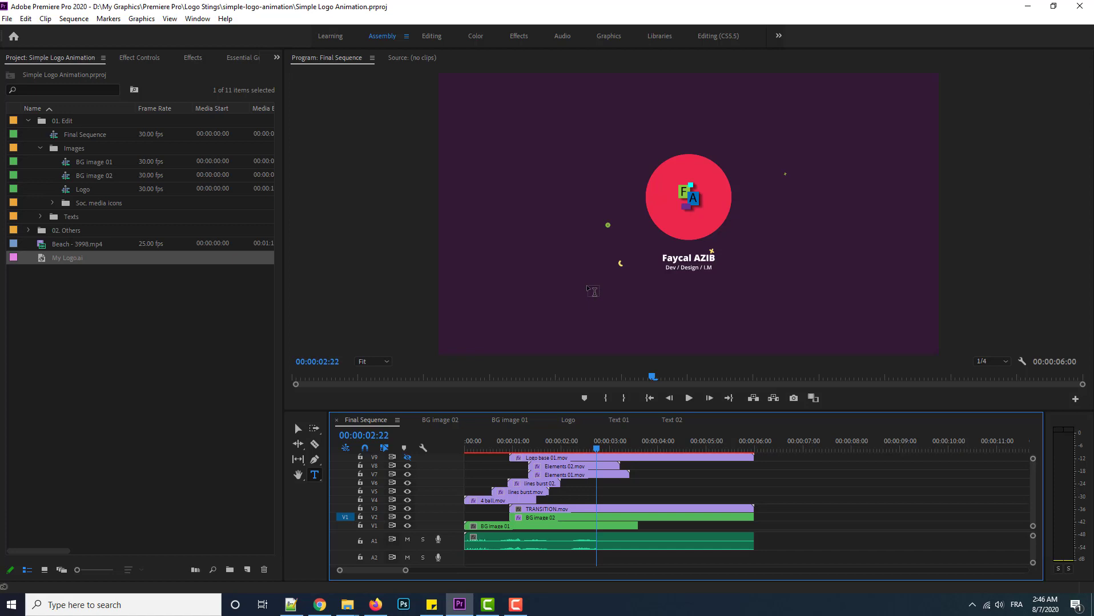
{"action": "left_click", "coordinate": [52, 203]}
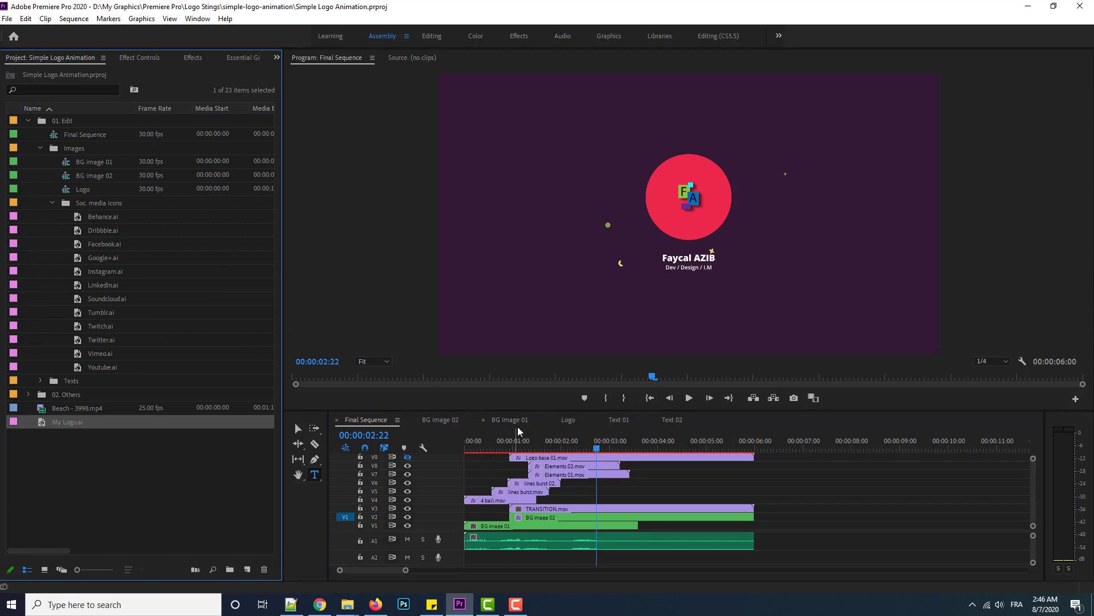
Put Facebook.ai on V1 of the Logo sequence at full length, hiding My Logo.ai on V2, and save.
{"action": "left_click", "coordinate": [567, 421]}
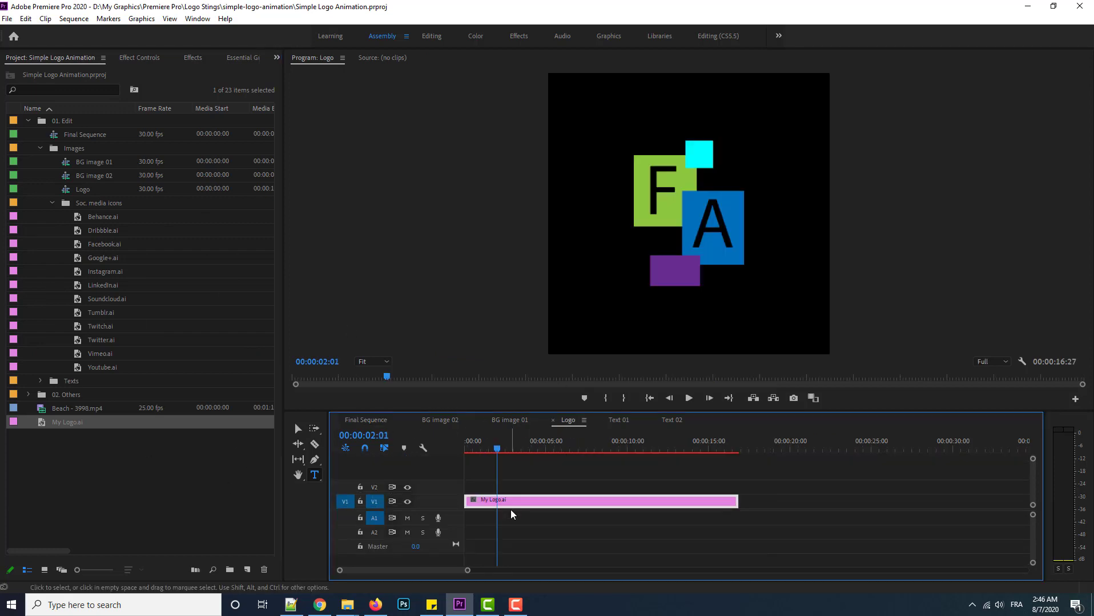
{"action": "left_click_drag", "start_coordinate": [523, 500], "coordinate": [522, 478]}
{"action": "left_click", "coordinate": [407, 487]}
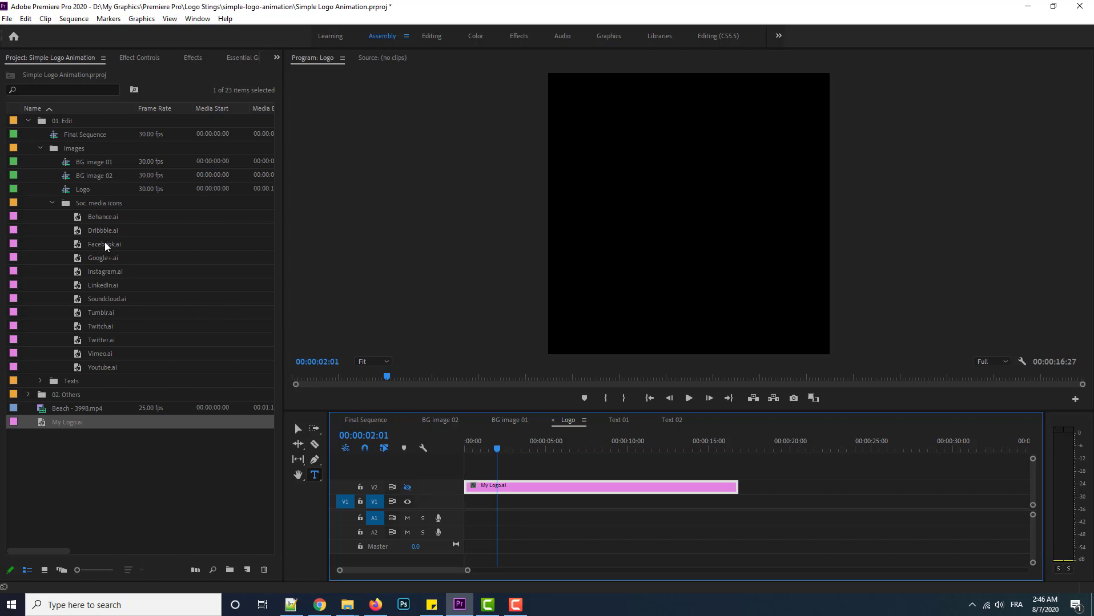
{"action": "left_click_drag", "start_coordinate": [108, 244], "coordinate": [477, 509]}
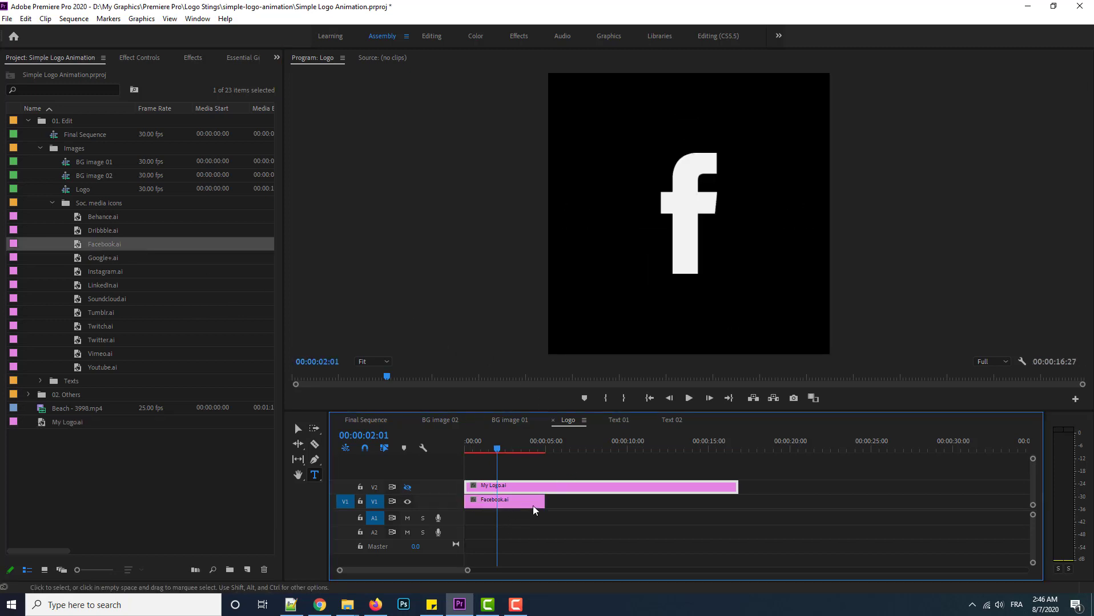
{"action": "left_click_drag", "start_coordinate": [544, 501], "coordinate": [738, 518]}
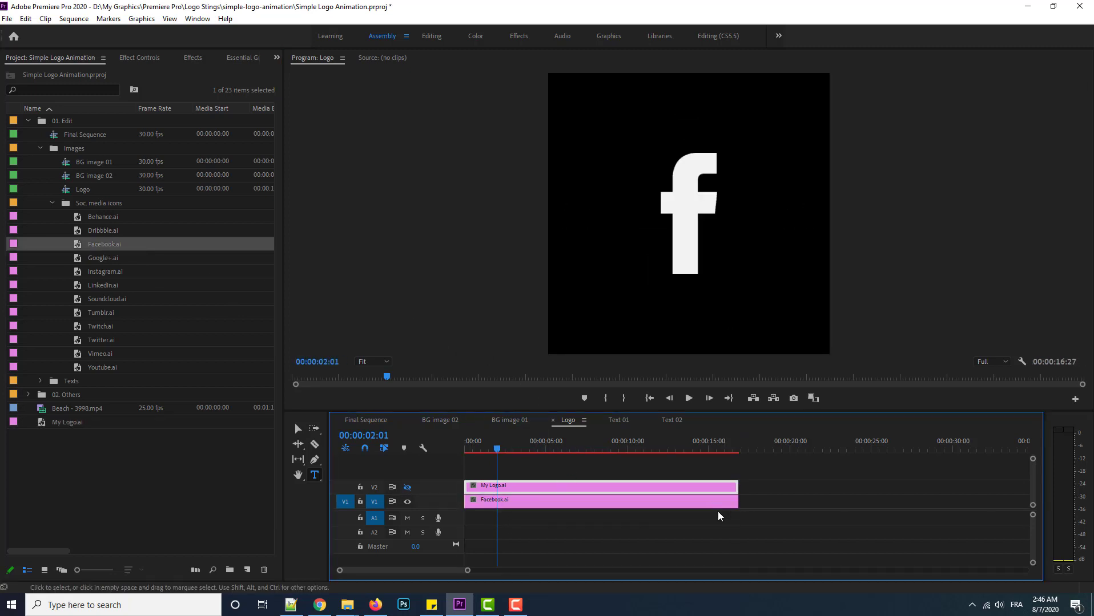
{"action": "key", "text": "ctrl+s"}
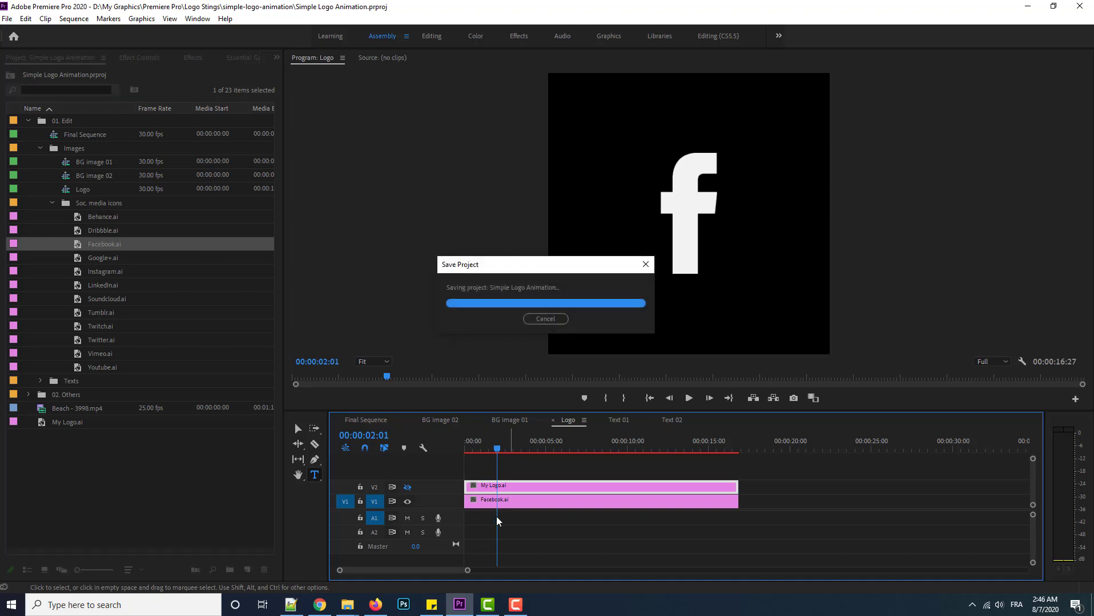
{"action": "left_click", "coordinate": [386, 421]}
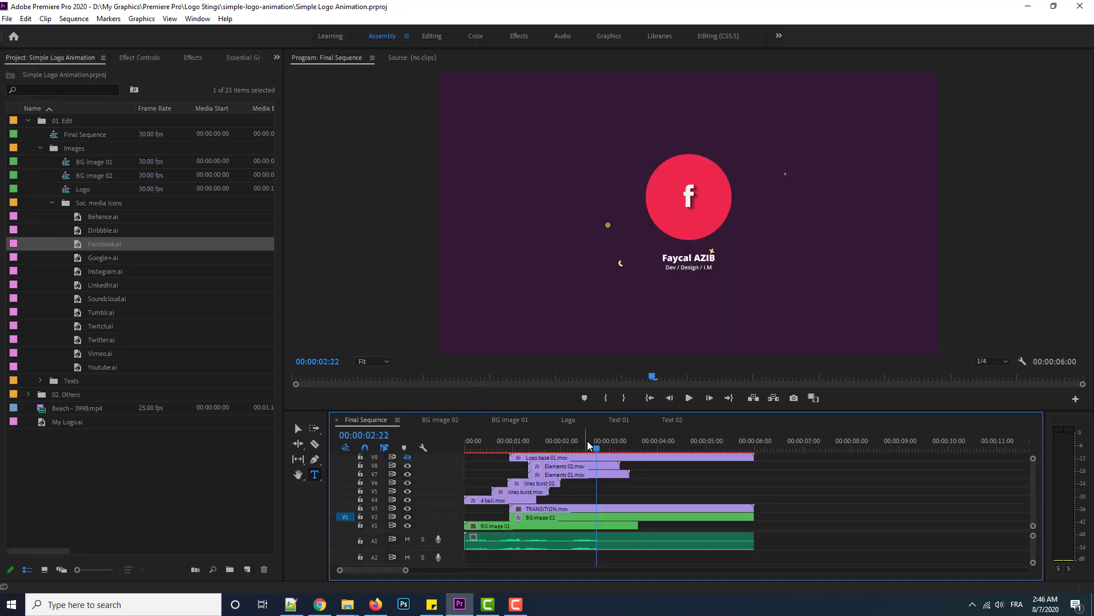
{"action": "left_click_drag", "start_coordinate": [601, 455], "coordinate": [534, 475]}
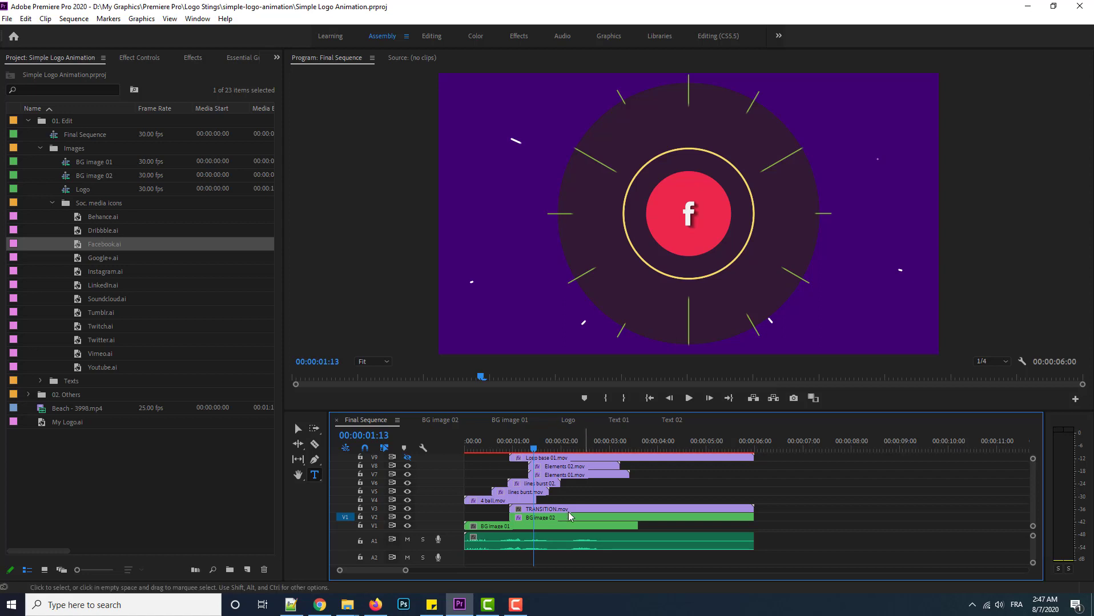
Open the BG image 01 nested sequence from Final Sequence and select the Beach - 3998.mp4 clip.
{"action": "left_click", "coordinate": [442, 421]}
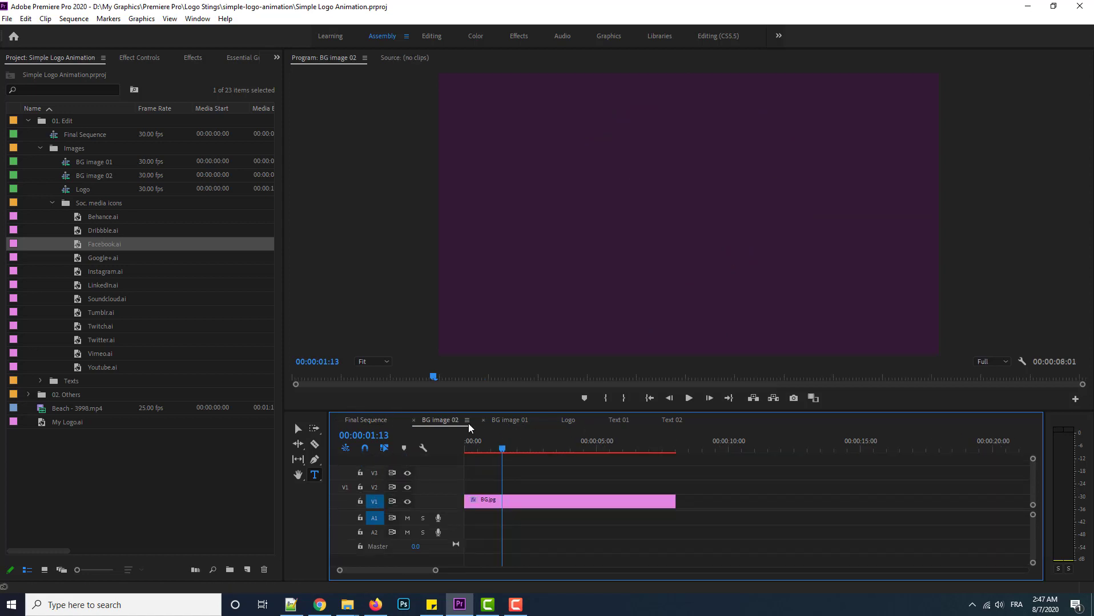
{"action": "left_click", "coordinate": [377, 420]}
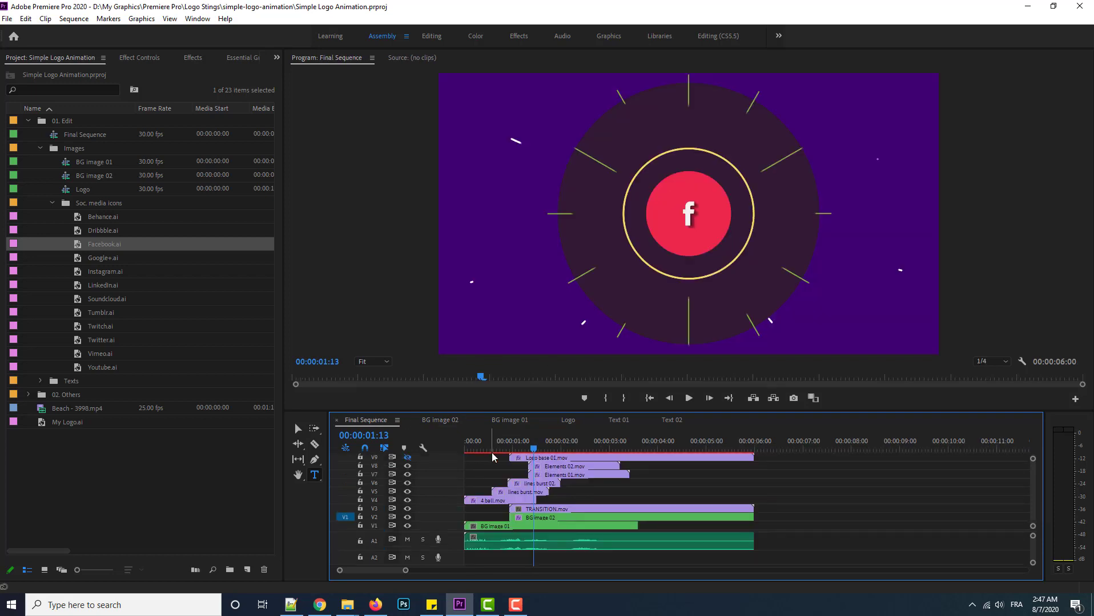
{"action": "double_click", "coordinate": [496, 526]}
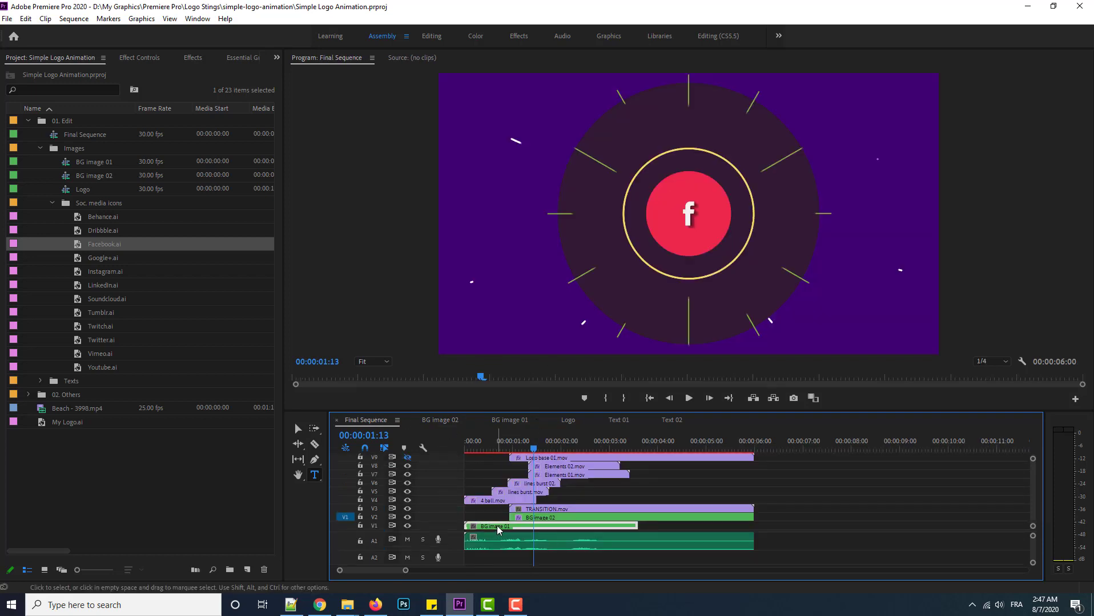
{"action": "left_click_drag", "start_coordinate": [550, 468], "coordinate": [531, 443]}
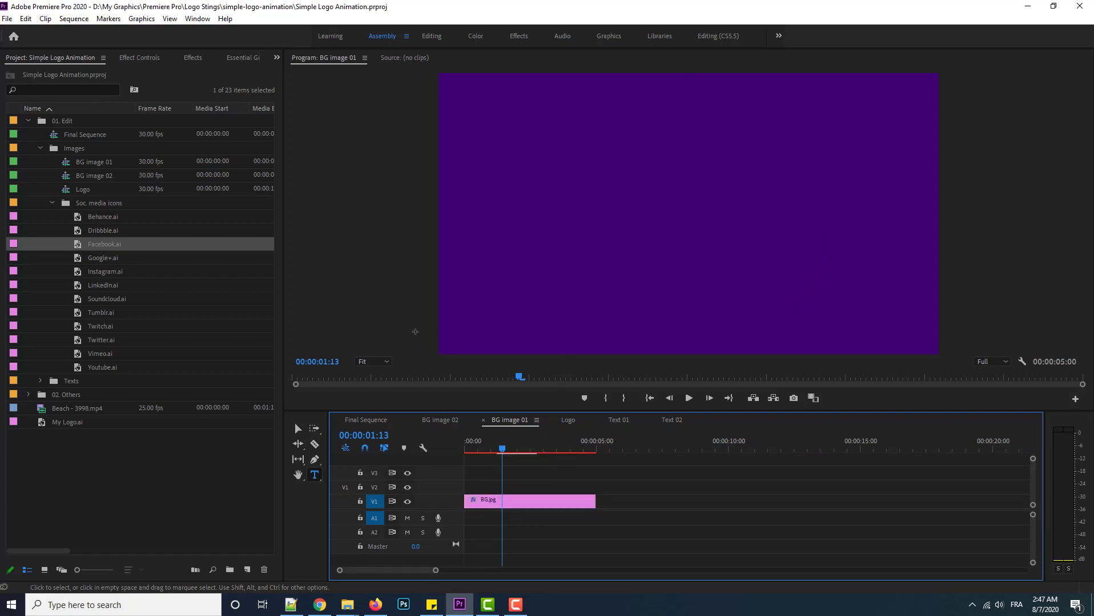
{"action": "left_click", "coordinate": [297, 429]}
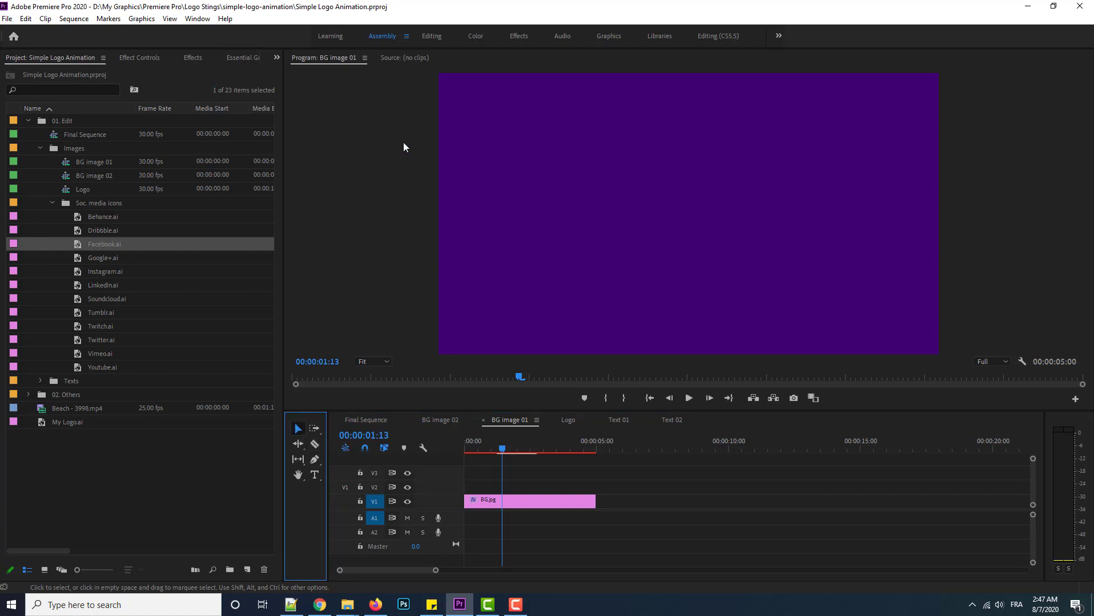
{"action": "left_click", "coordinate": [68, 411]}
Add the beach clip to BG image 01, trim it to five seconds, and hide the purple BG.jpg track.
{"action": "left_click_drag", "start_coordinate": [74, 411], "coordinate": [349, 503]}
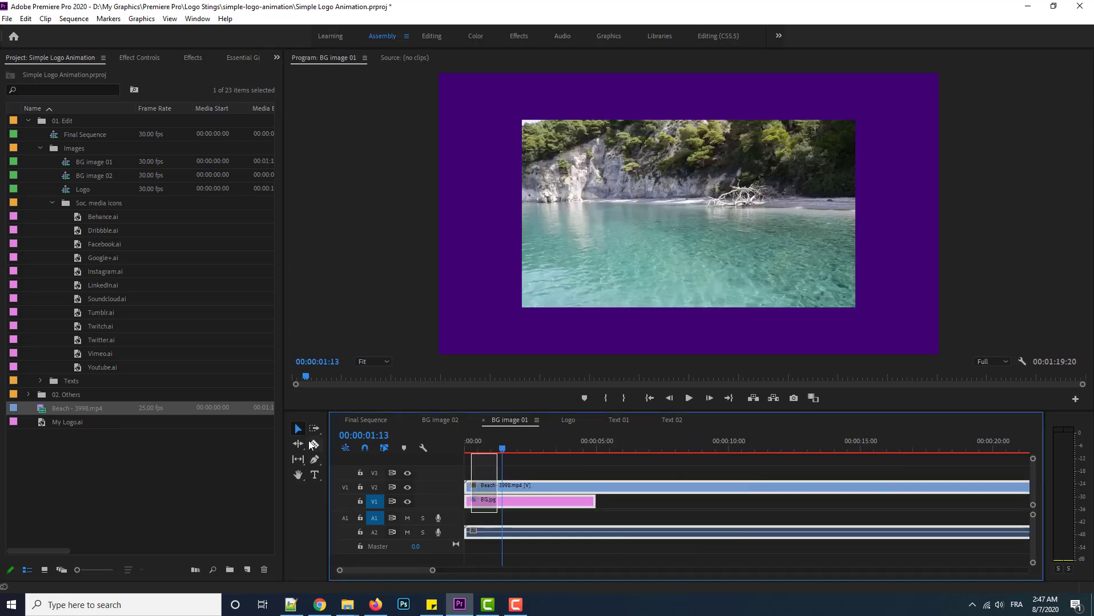
{"action": "left_click", "coordinate": [296, 430]}
{"action": "left_click", "coordinate": [926, 490]}
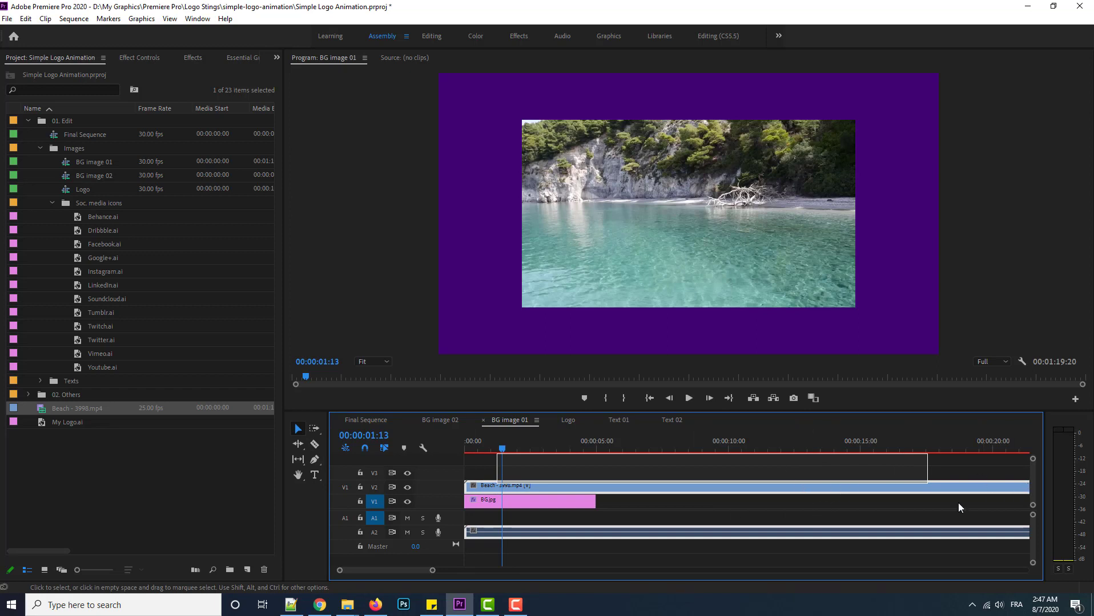
{"action": "left_click_drag", "start_coordinate": [433, 571], "coordinate": [568, 570]}
{"action": "left_click_drag", "start_coordinate": [917, 490], "coordinate": [501, 490]}
{"action": "left_click_drag", "start_coordinate": [499, 452], "coordinate": [498, 454]}
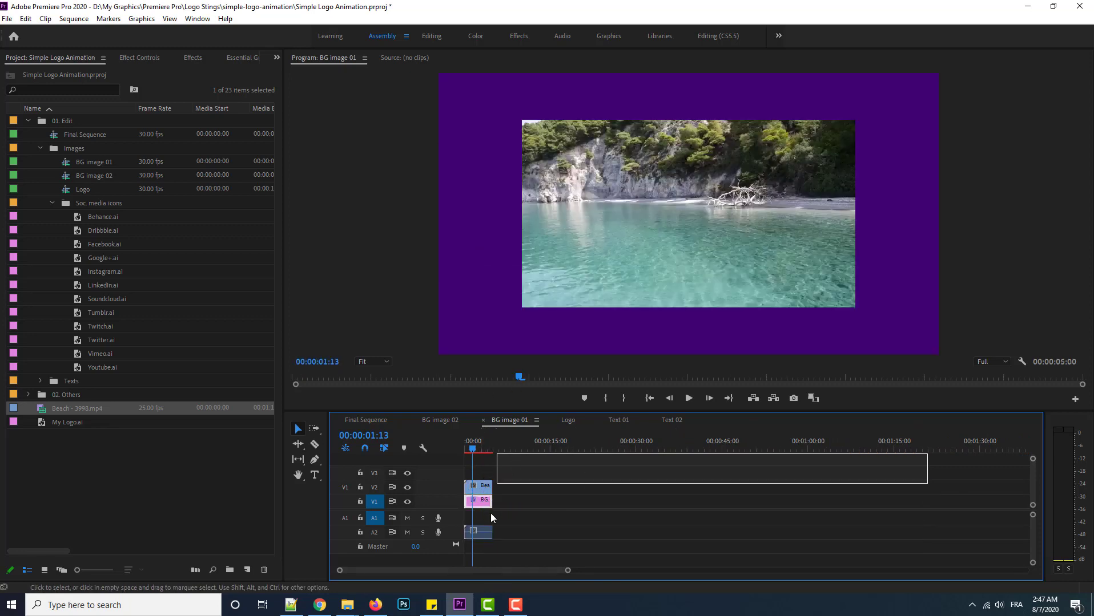
{"action": "left_click", "coordinate": [407, 503]}
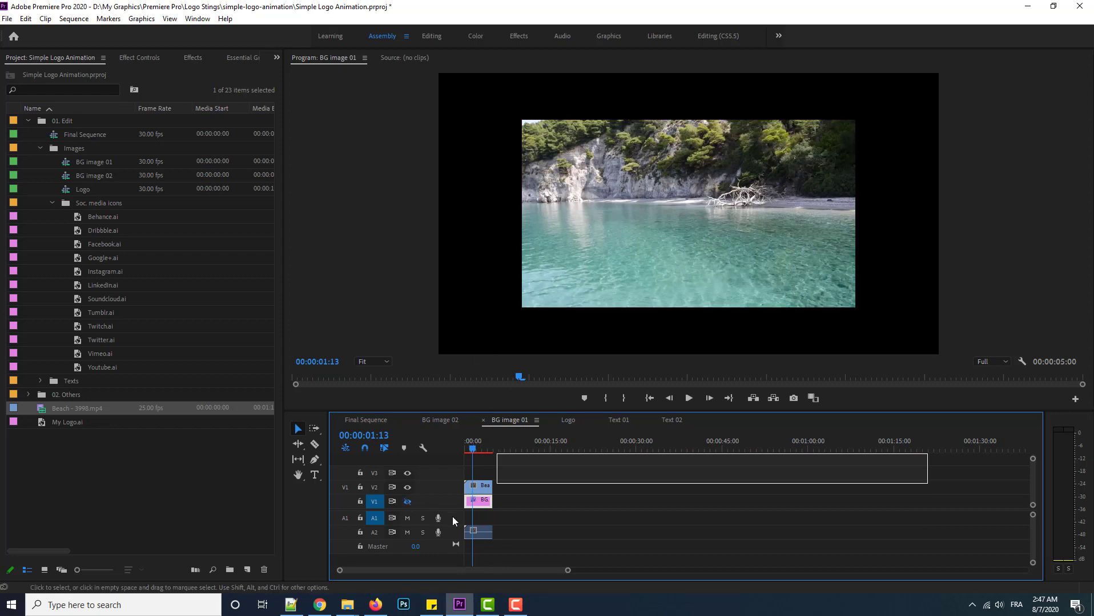
Scale the beach footage to about 151 so it fills the frame.
{"action": "left_click", "coordinate": [479, 492]}
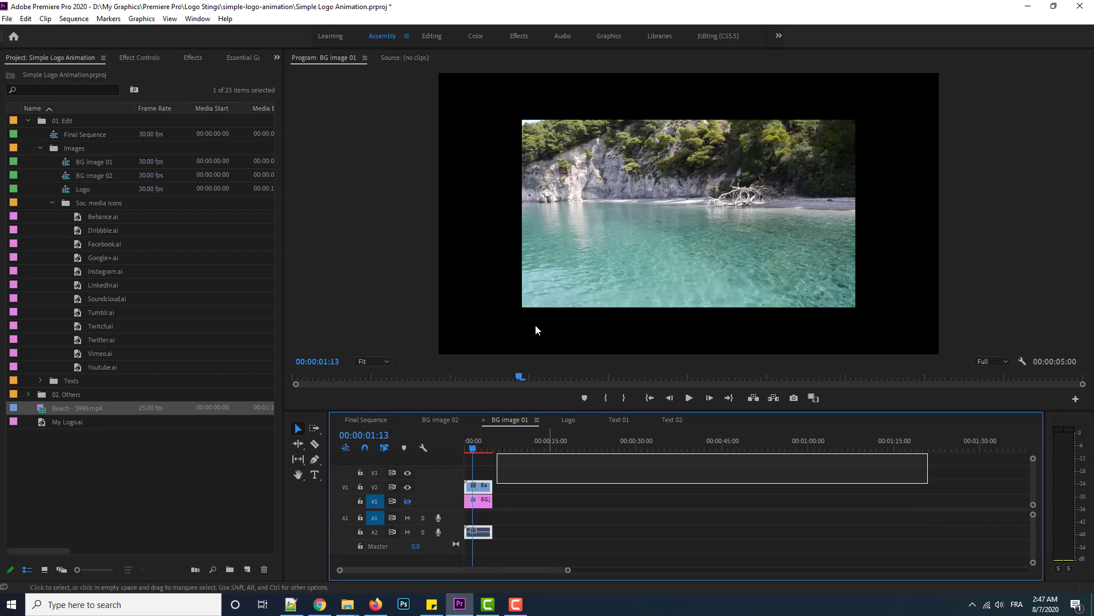
{"action": "left_click", "coordinate": [150, 59]}
{"action": "left_click_drag", "start_coordinate": [81, 128], "coordinate": [110, 128]}
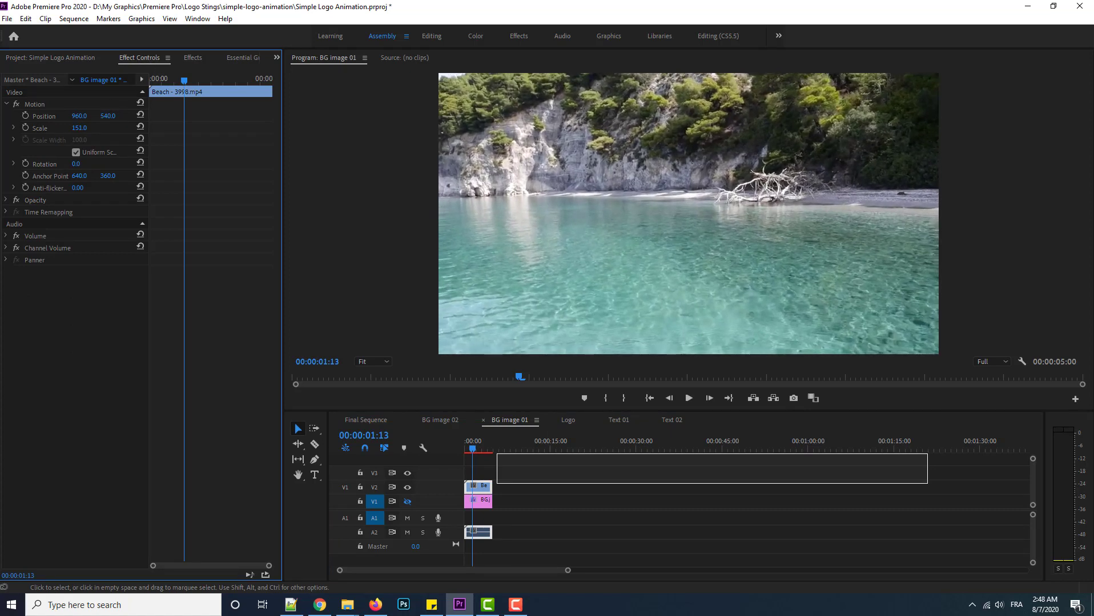
{"action": "left_click", "coordinate": [40, 58]}
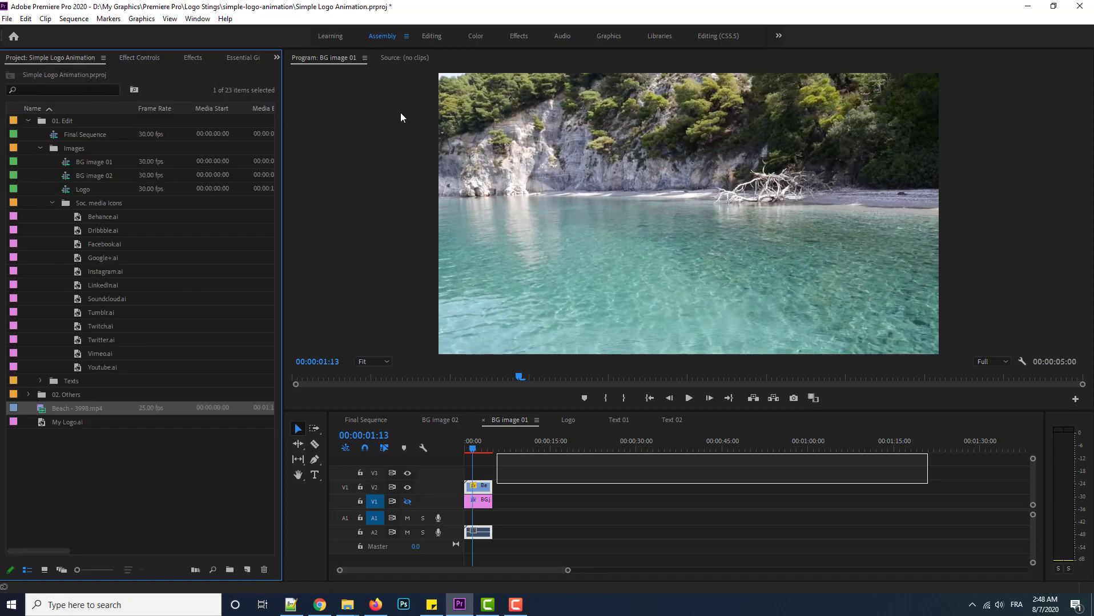
{"action": "left_click", "coordinate": [354, 420]}
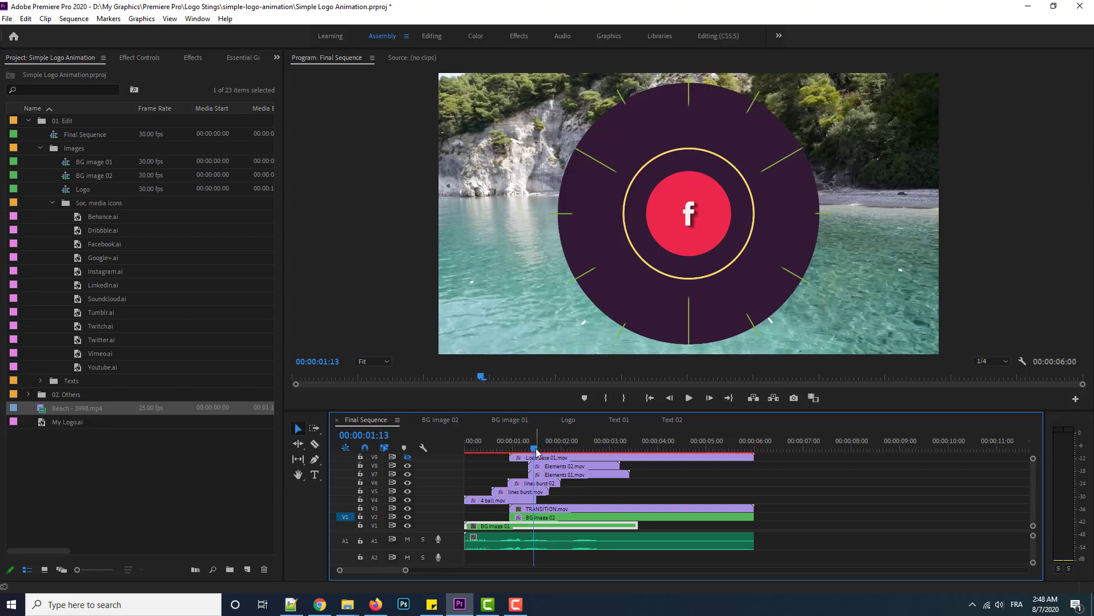
Hide the BG image 02 layer on V2 and scrub to preview the logo over the beach.
{"action": "left_click", "coordinate": [511, 451]}
{"action": "left_click_drag", "start_coordinate": [511, 451], "coordinate": [534, 469]}
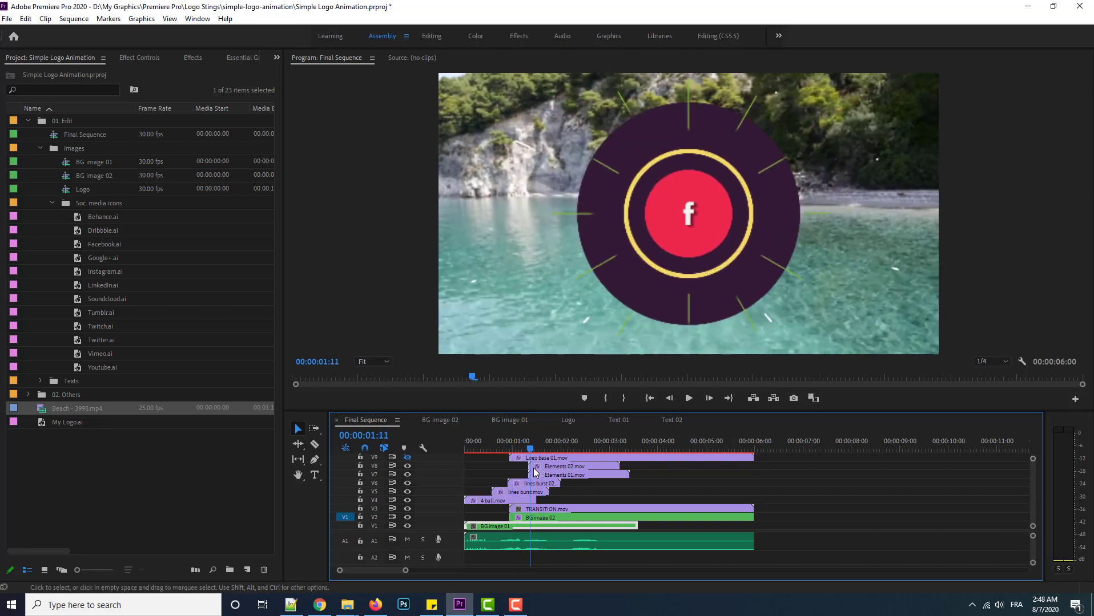
{"action": "left_click", "coordinate": [408, 517]}
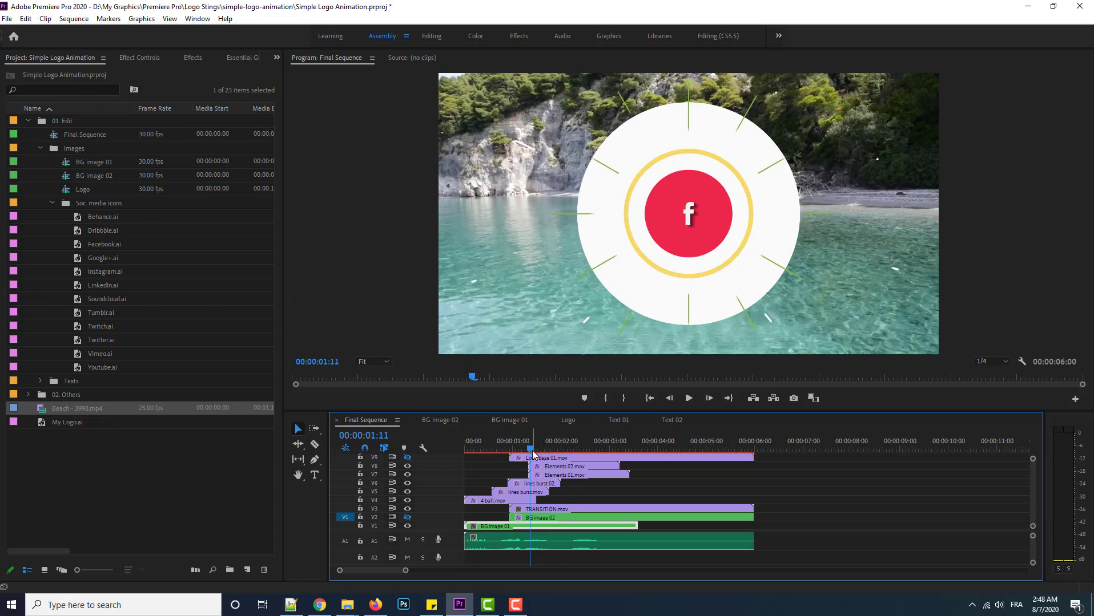
{"action": "left_click_drag", "start_coordinate": [532, 455], "coordinate": [471, 454]}
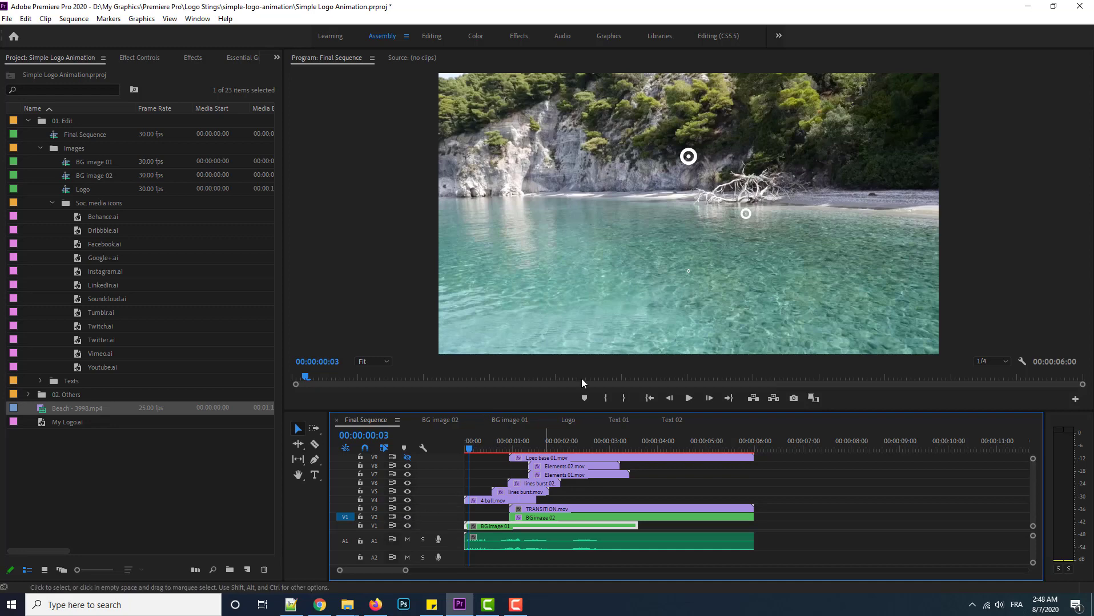
{"action": "key", "text": "Right"}
{"action": "mouse_move", "coordinate": [488, 454]}
{"action": "left_mouse_down"}
{"action": "mouse_move", "coordinate": [587, 453]}
{"action": "mouse_move", "coordinate": [493, 451]}
{"action": "left_mouse_up"}
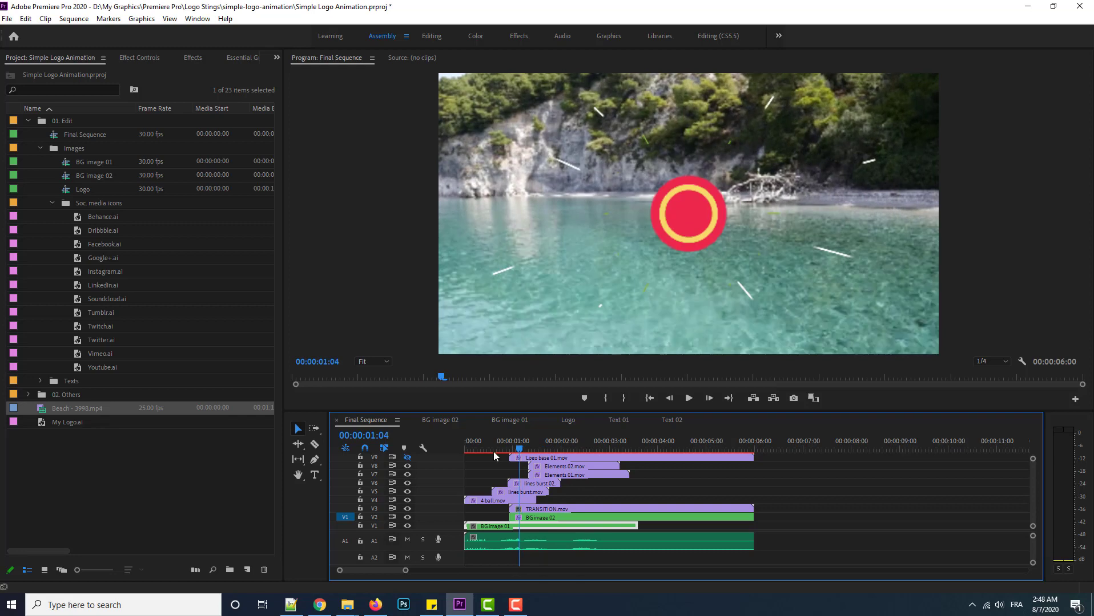
In BG image 02, add the beach clip above BG.jpg and trim it to the sequence length.
{"action": "double_click", "coordinate": [546, 518]}
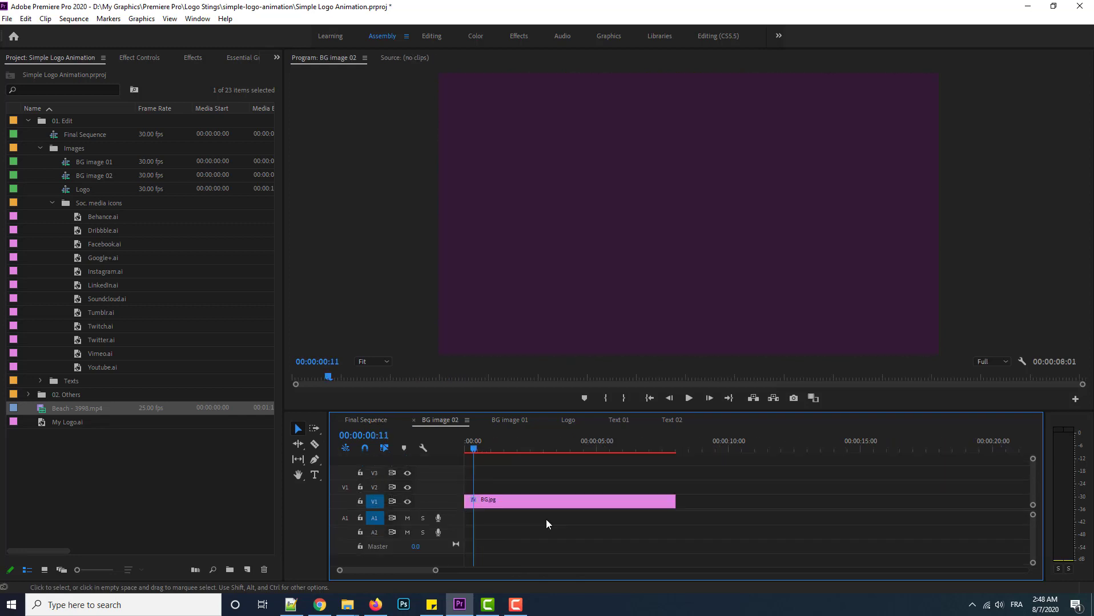
{"action": "left_click", "coordinate": [512, 501]}
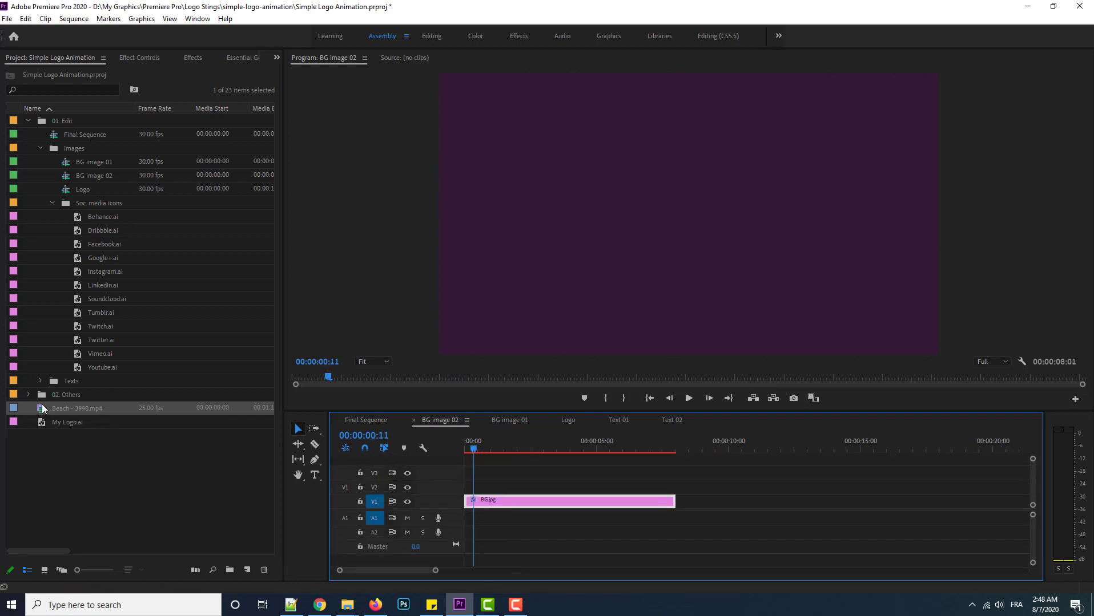
{"action": "left_click_drag", "start_coordinate": [43, 409], "coordinate": [465, 516]}
{"action": "mouse_move", "coordinate": [439, 569]}
{"action": "left_mouse_down"}
{"action": "mouse_move", "coordinate": [600, 569]}
{"action": "mouse_move", "coordinate": [431, 564]}
{"action": "left_mouse_up"}
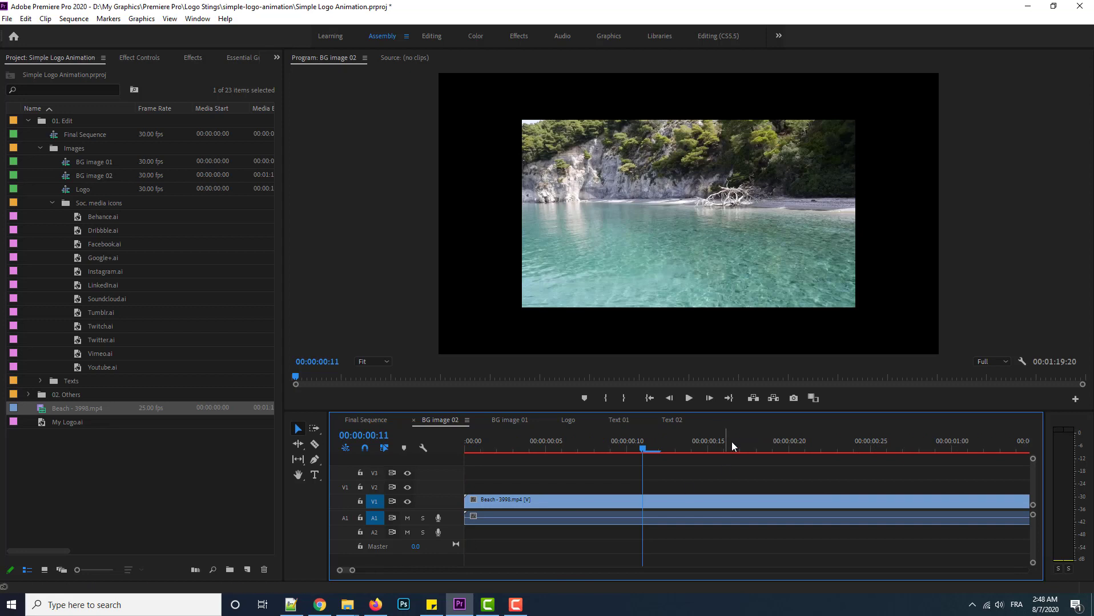
{"action": "key", "text": "ctrl+z"}
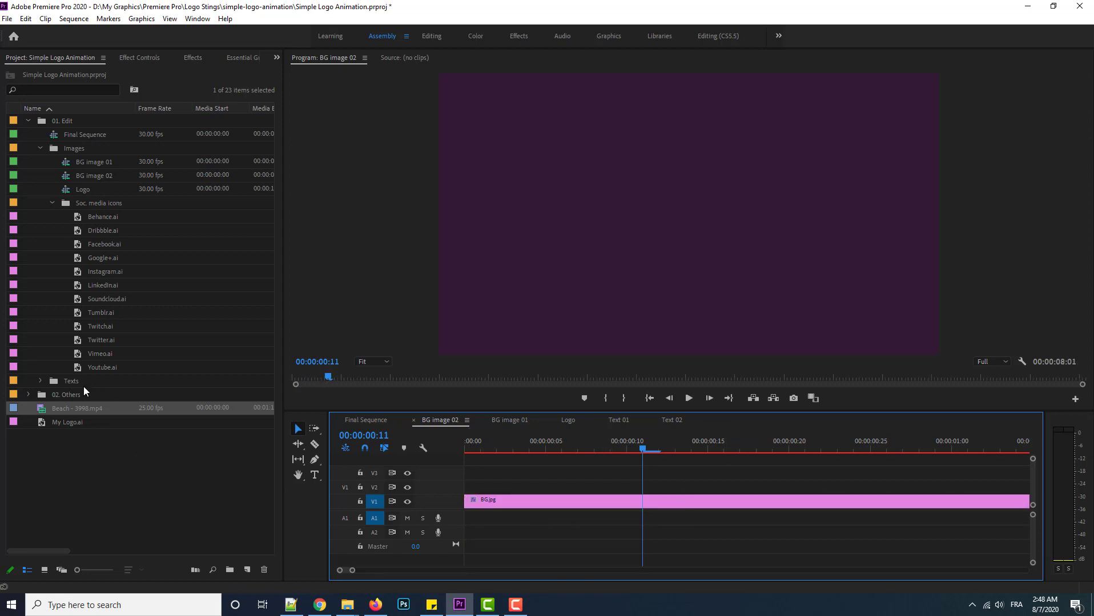
{"action": "left_click_drag", "start_coordinate": [65, 409], "coordinate": [458, 492]}
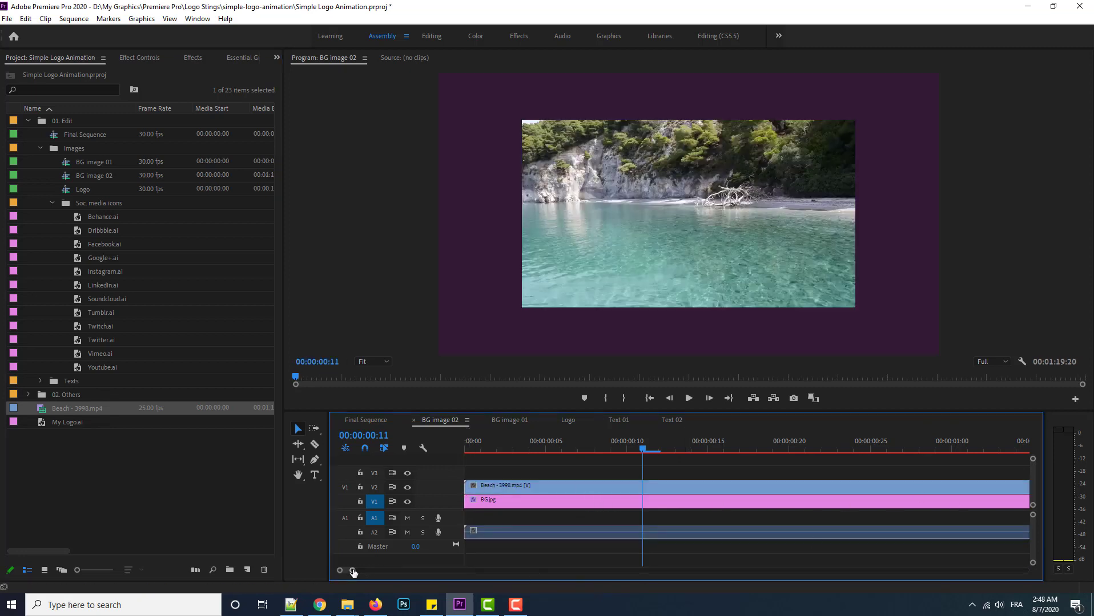
{"action": "left_click_drag", "start_coordinate": [353, 573], "coordinate": [603, 572]}
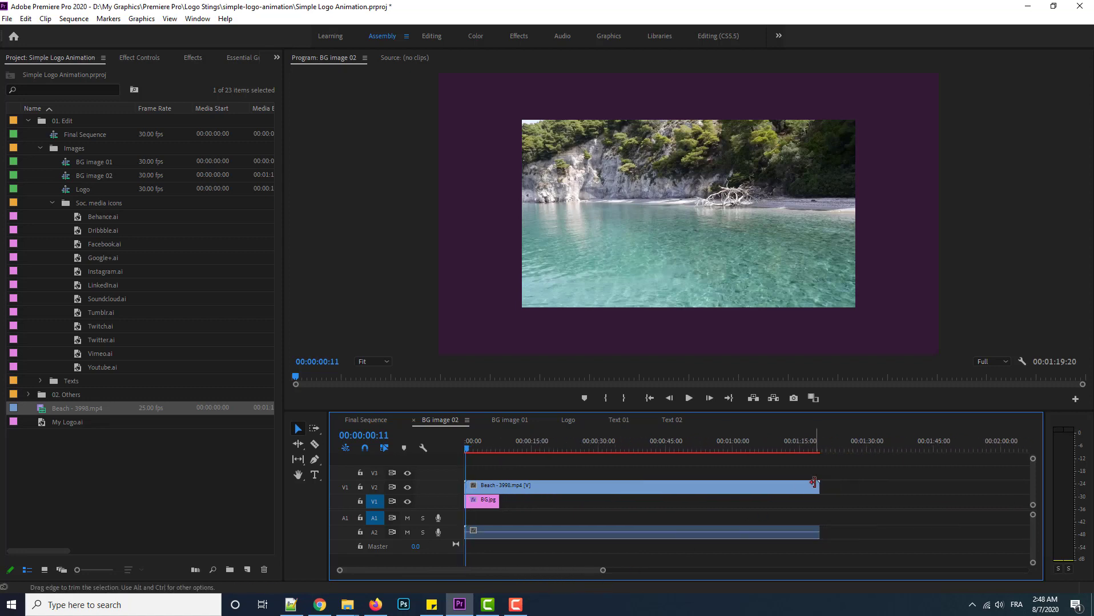
{"action": "left_click_drag", "start_coordinate": [814, 483], "coordinate": [498, 496]}
Delete BG.jpg, move the beach clip to V1, scale it to about 151, and save.
{"action": "left_click", "coordinate": [488, 502]}
{"action": "key", "text": "Delete"}
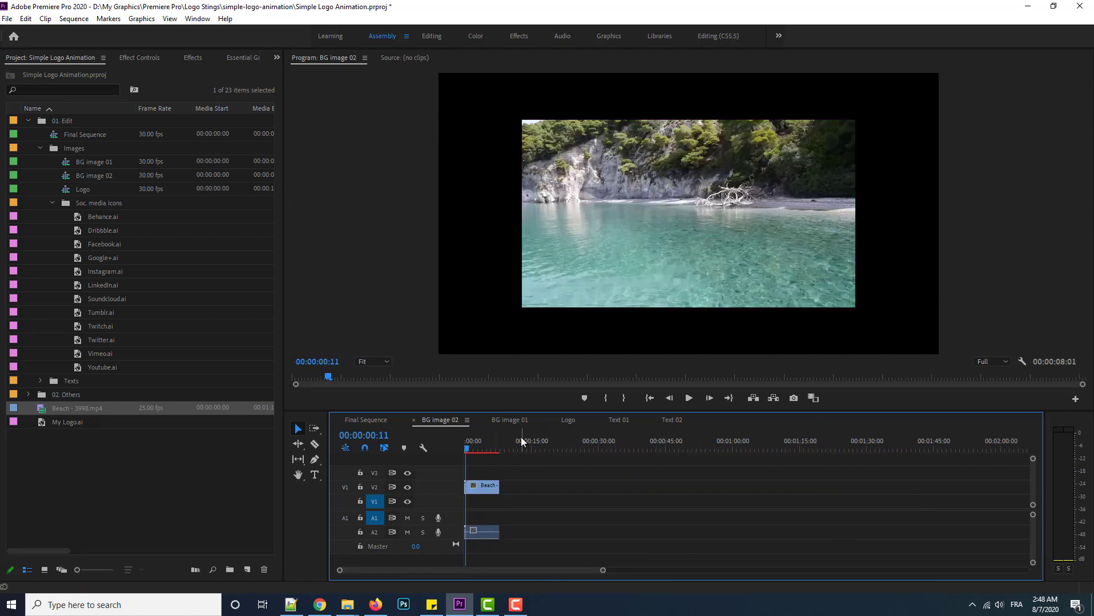
{"action": "left_click_drag", "start_coordinate": [483, 491], "coordinate": [482, 504]}
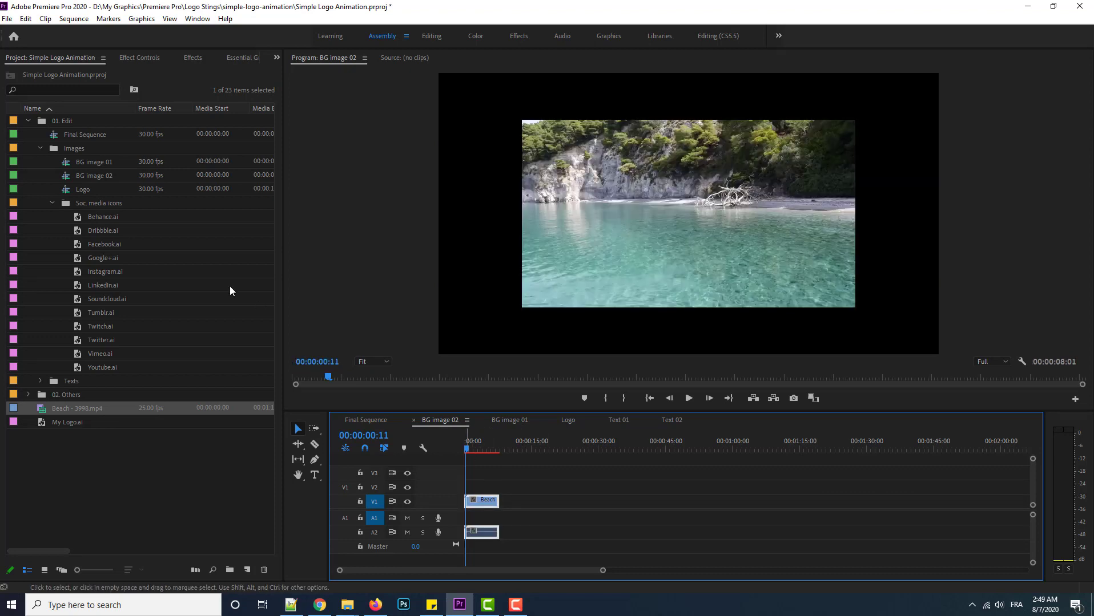
{"action": "left_click", "coordinate": [139, 58]}
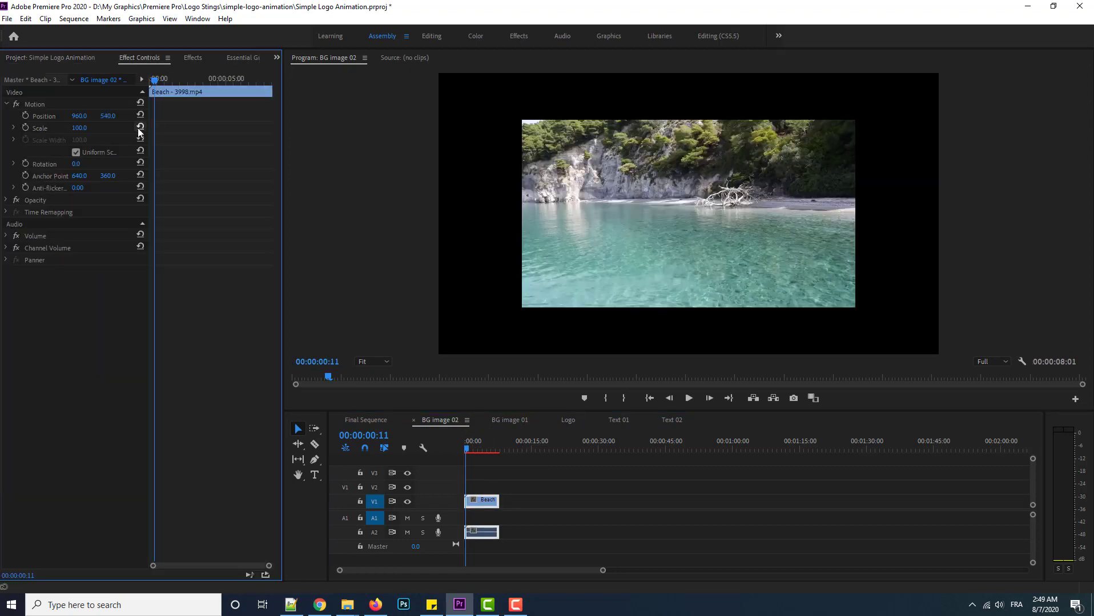
{"action": "left_click_drag", "start_coordinate": [78, 127], "coordinate": [107, 128]}
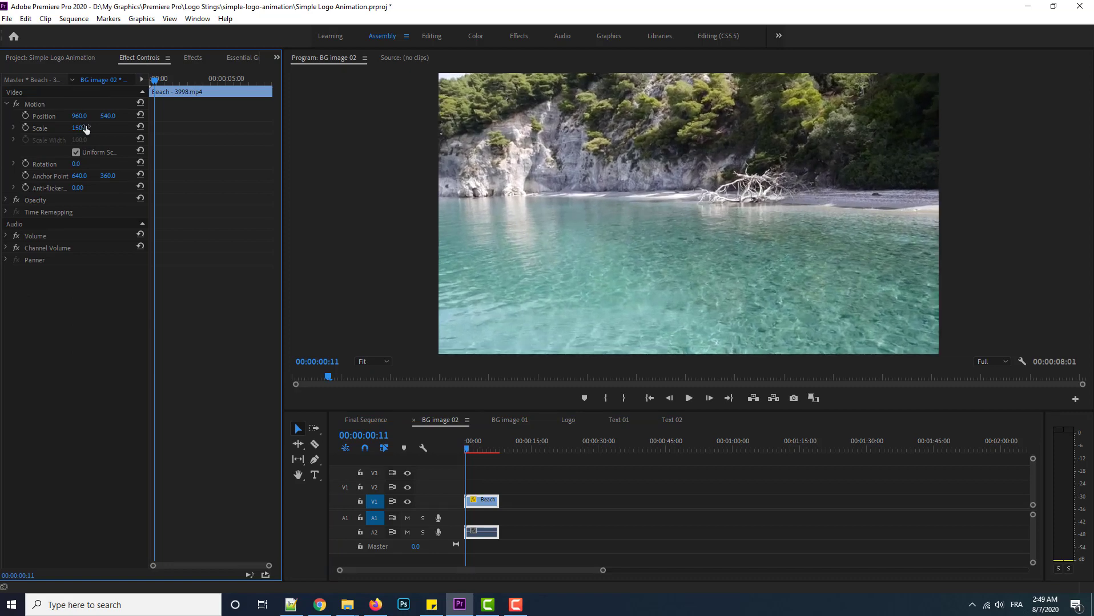
{"action": "key", "text": "ctrl+s"}
{"action": "left_click", "coordinate": [377, 420]}
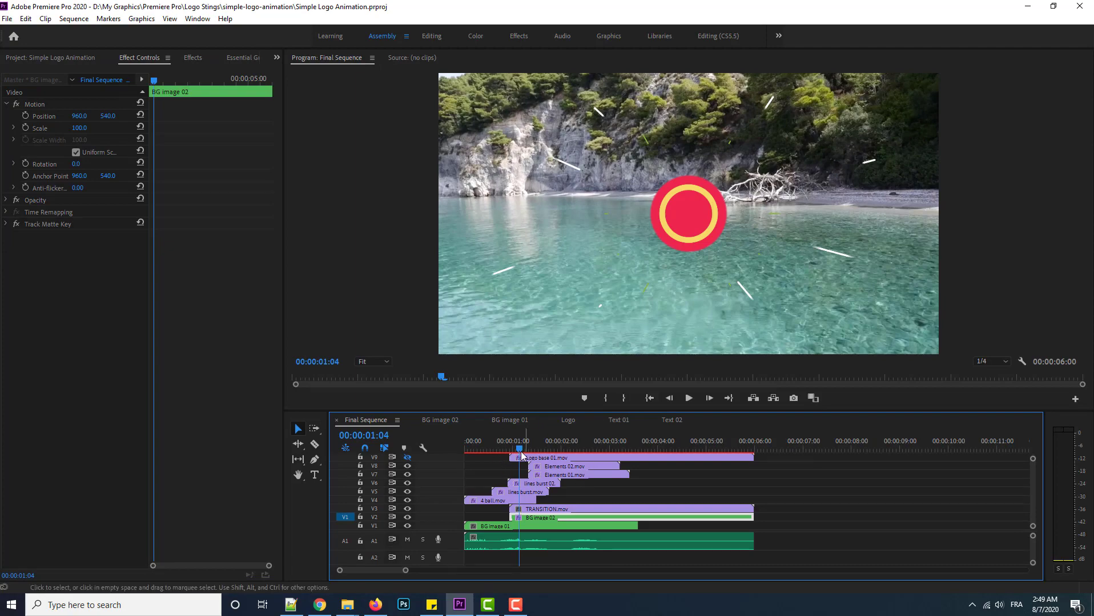
{"action": "key", "text": "Left"}
{"action": "left_click_drag", "start_coordinate": [508, 451], "coordinate": [459, 454]}
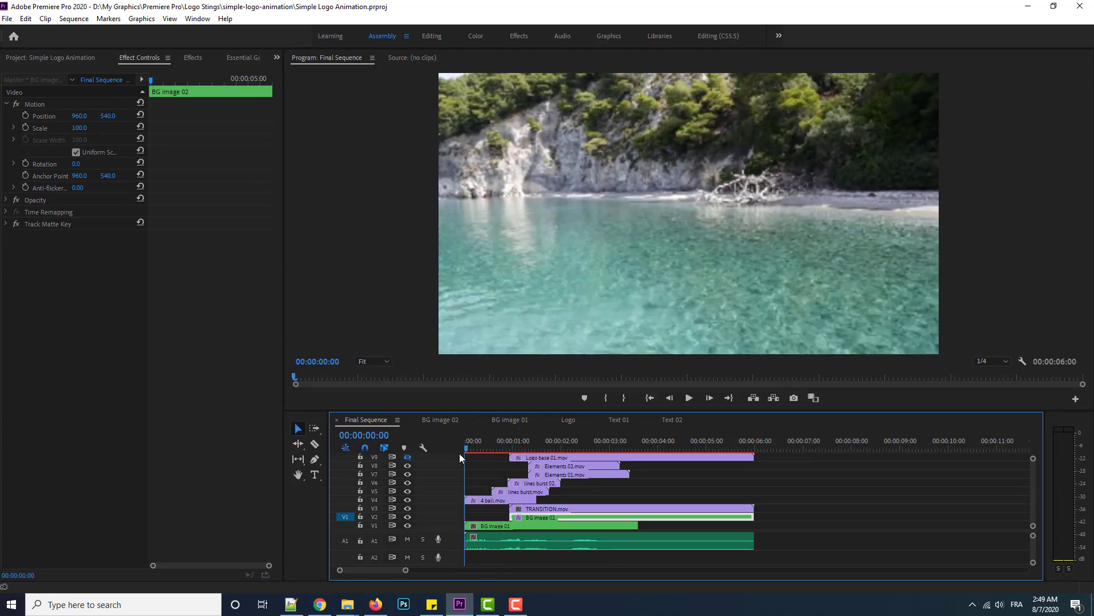
{"action": "key", "text": "space"}
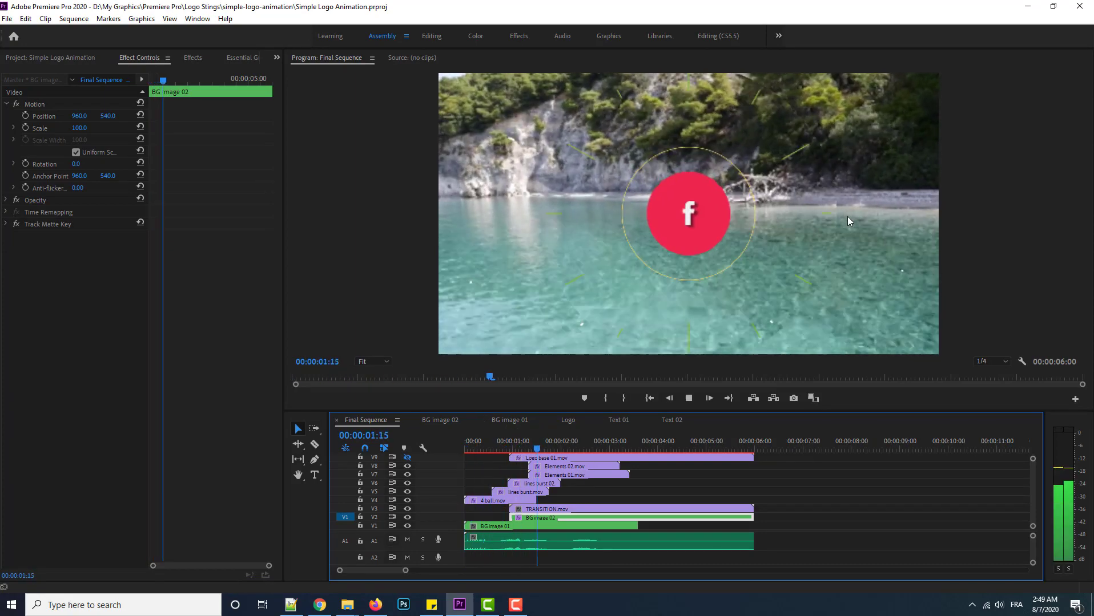